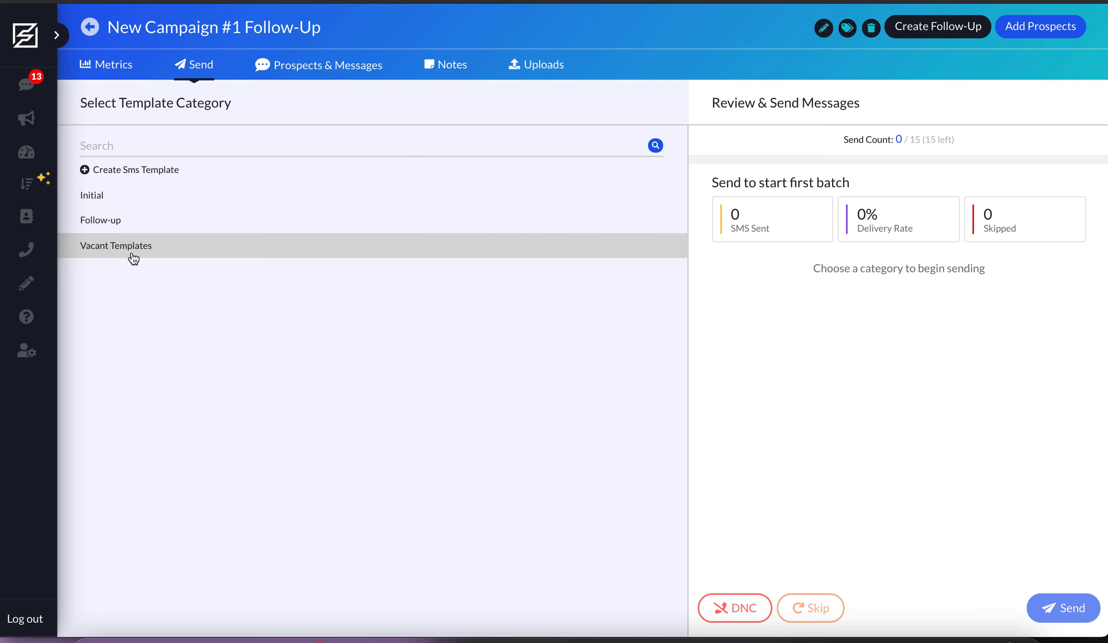
# - Open the SMS template manager and review the template list and the category list, including the contents of Monday Templates
pyautogui.click(33, 279)
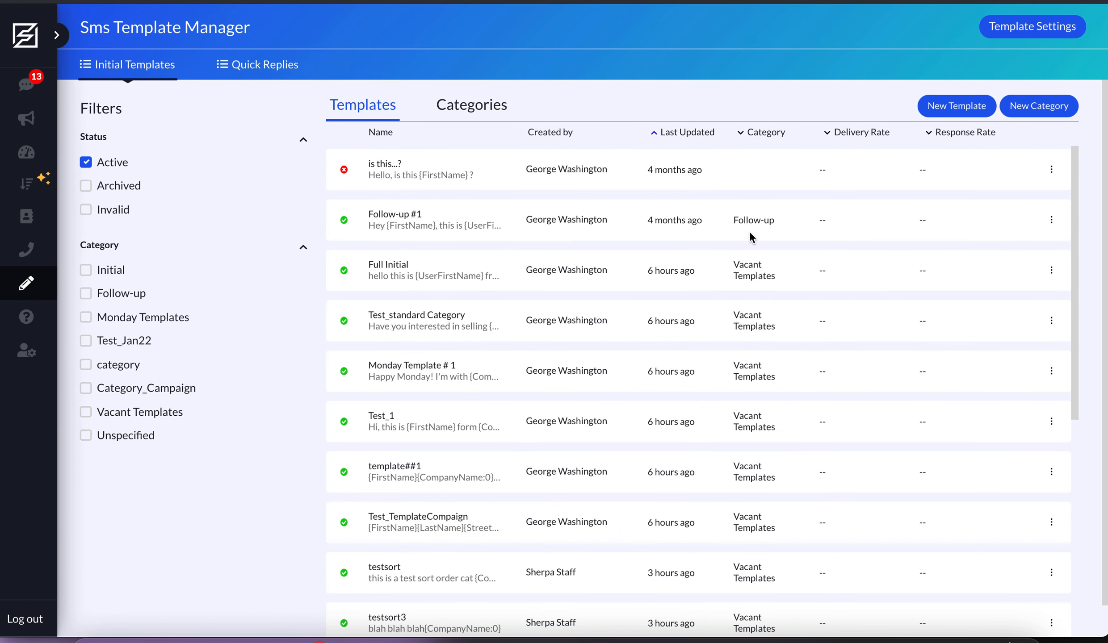
pyautogui.click(466, 107)
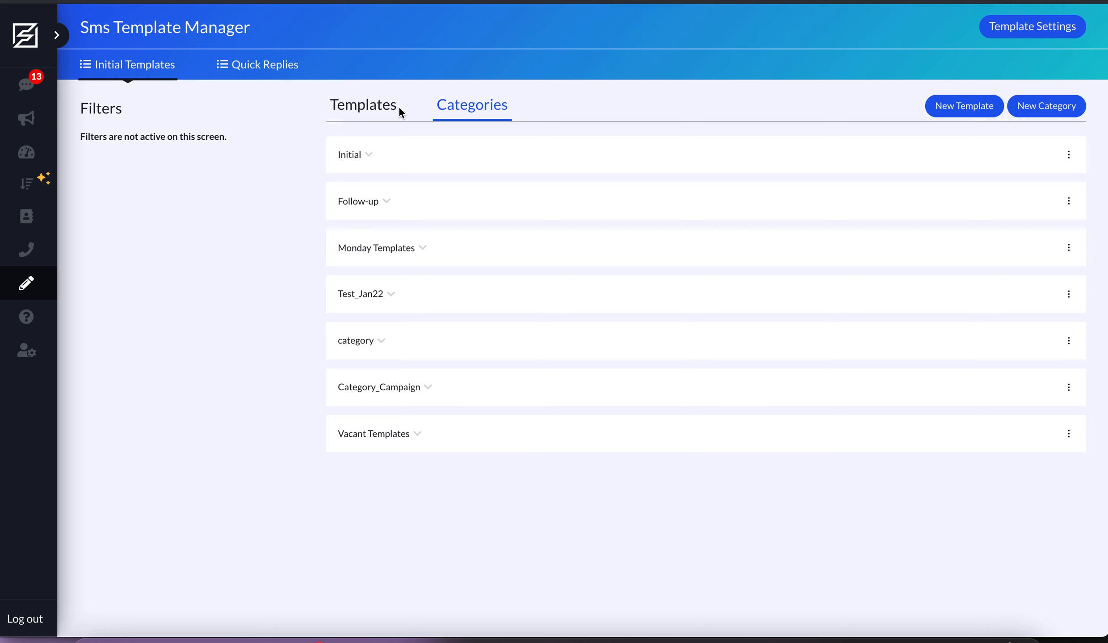
pyautogui.click(381, 109)
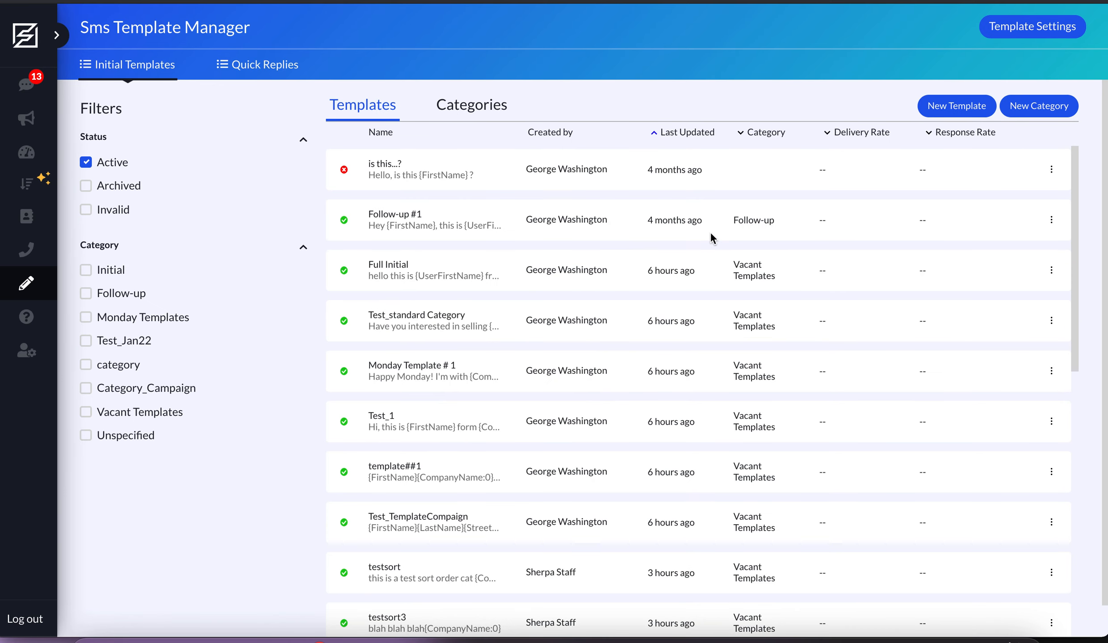
pyautogui.click(475, 114)
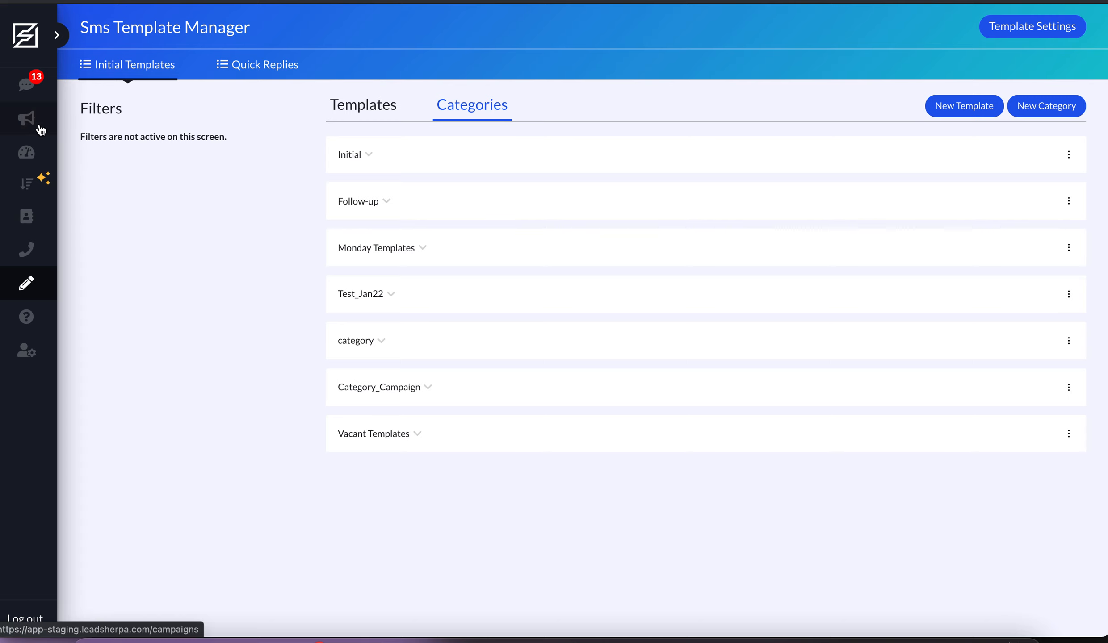
pyautogui.click(416, 249)
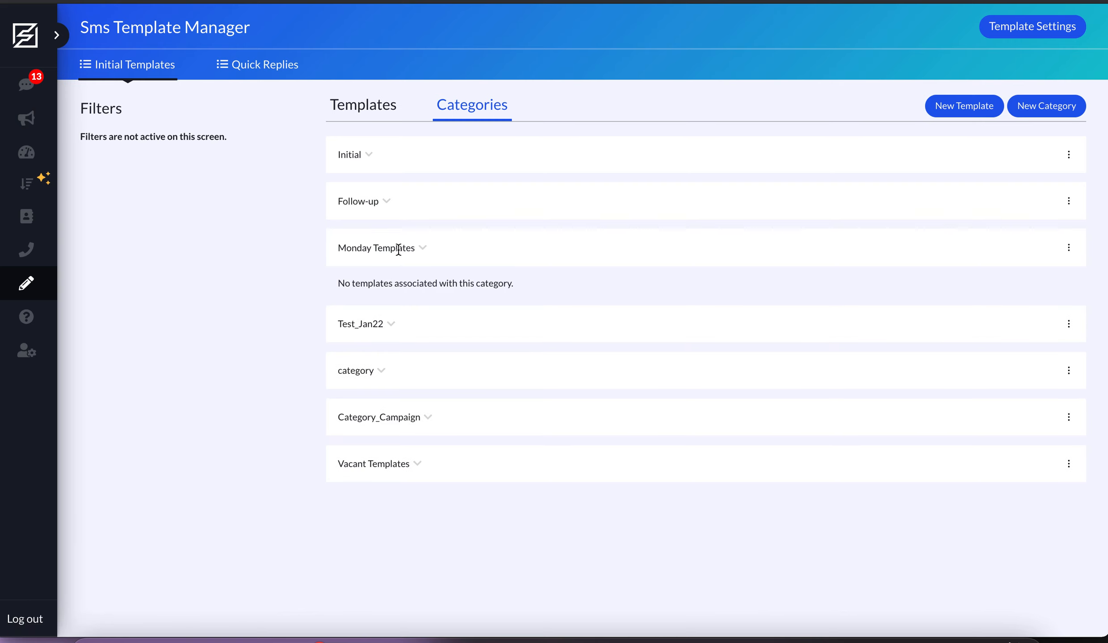
pyautogui.click(398, 249)
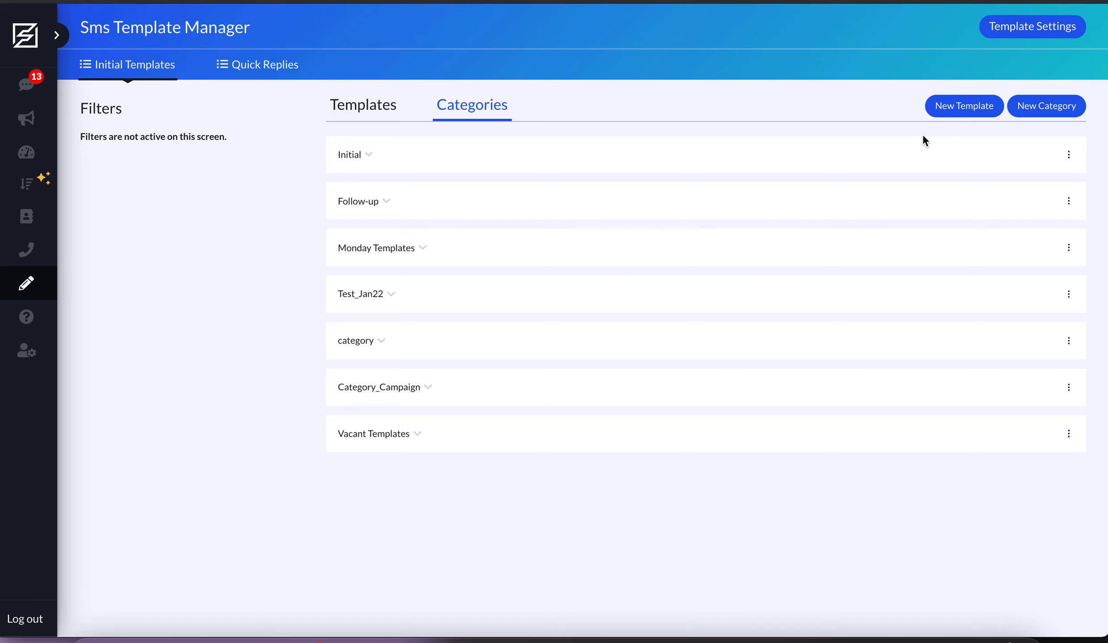
# - Start a new SMS category and name it Wednesday Templates
pyautogui.click(1029, 107)
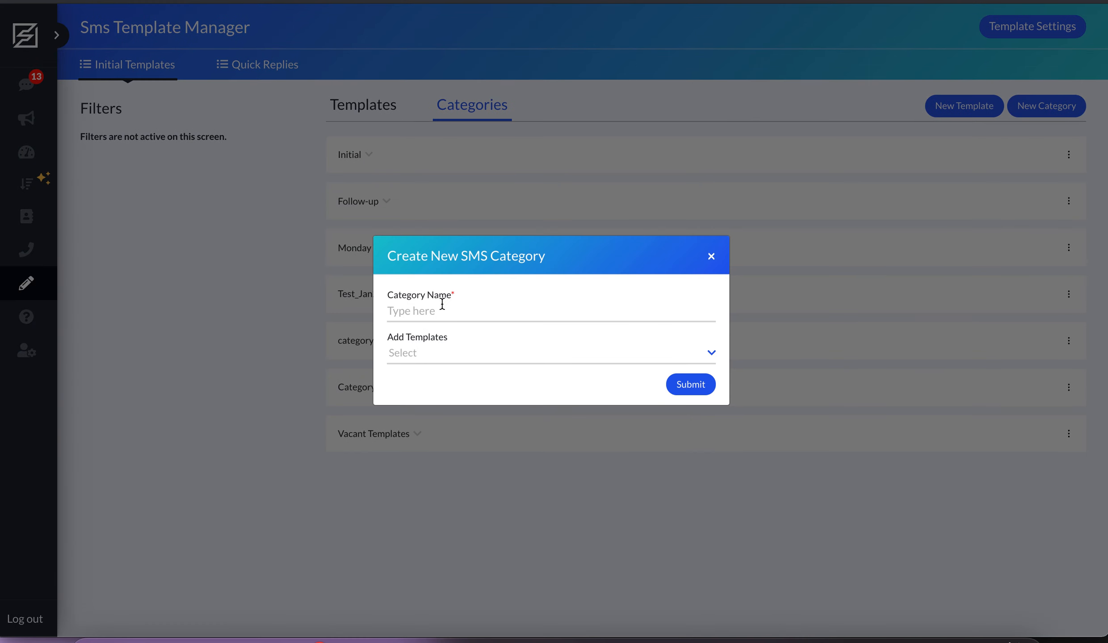
pyautogui.click(441, 312)
pyautogui.write('Wed')
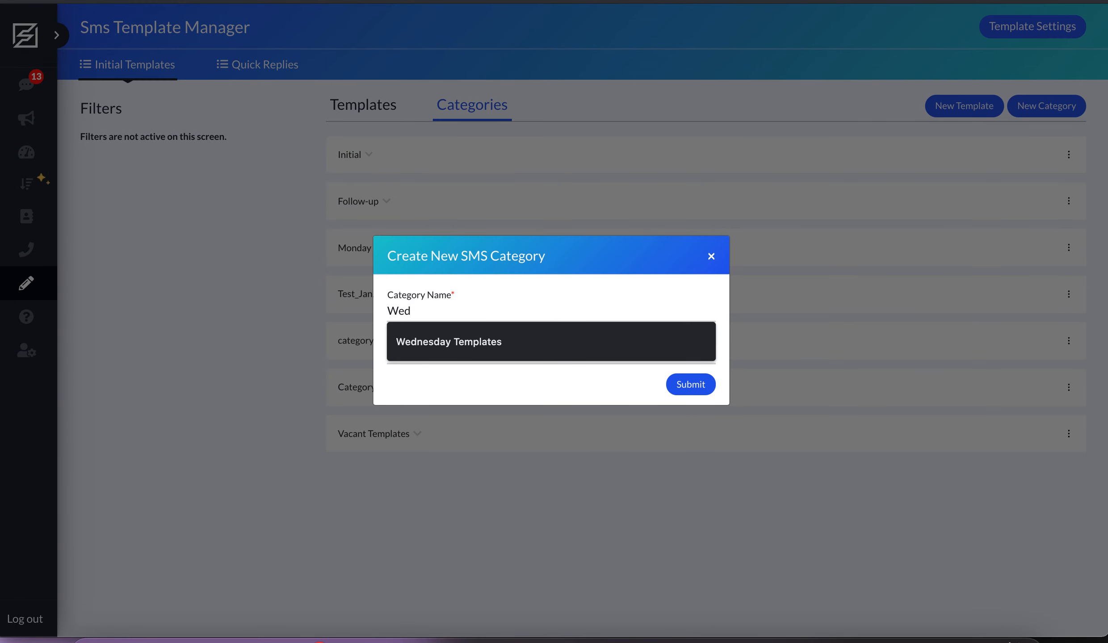
pyautogui.click(467, 342)
pyautogui.click(469, 360)
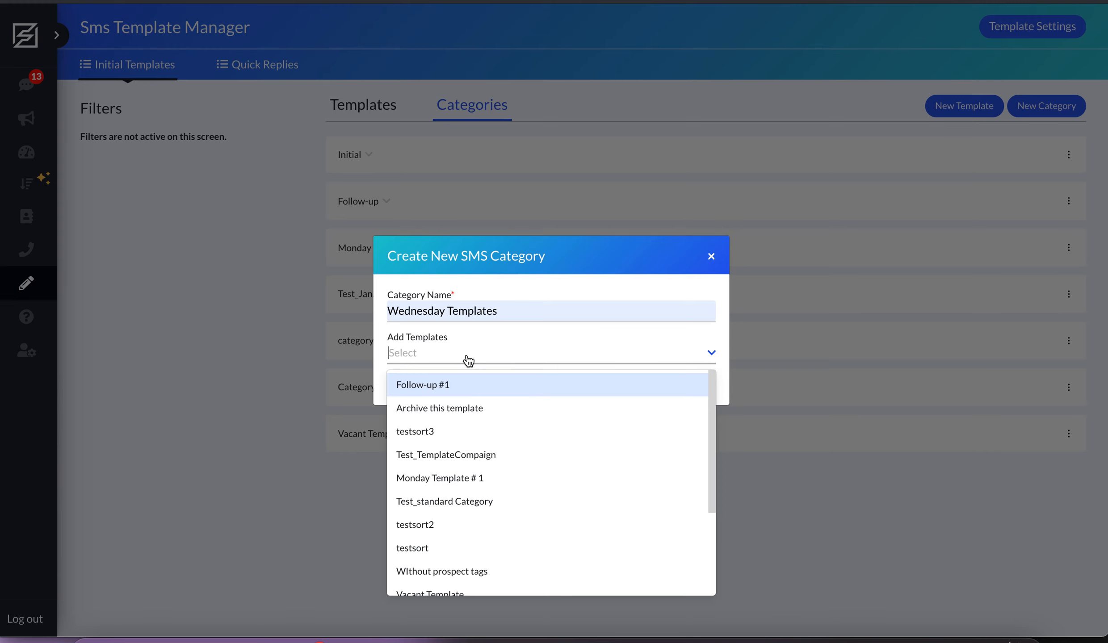
pyautogui.click(460, 402)
pyautogui.click(502, 361)
pyautogui.click(525, 358)
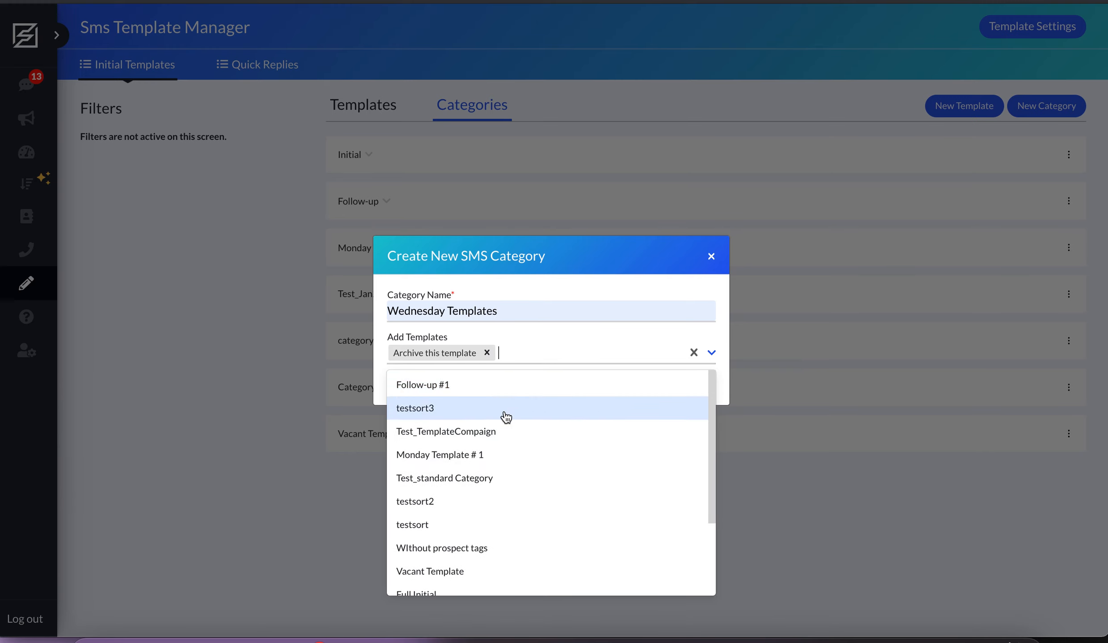
pyautogui.click(536, 454)
pyautogui.click(628, 357)
pyautogui.click(598, 352)
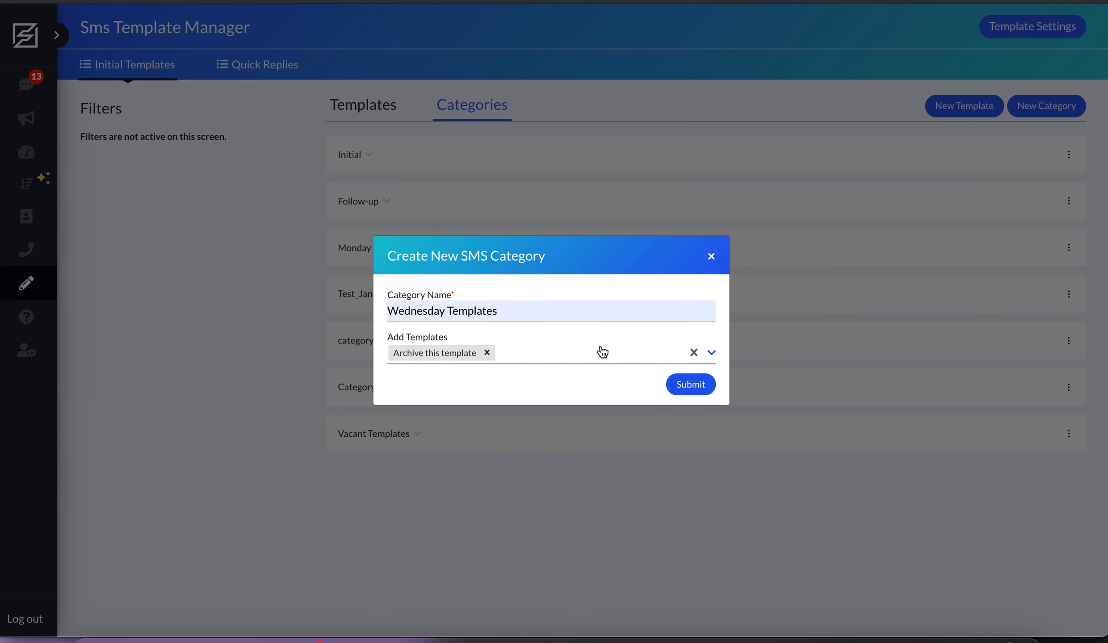
pyautogui.click(487, 353)
pyautogui.click(497, 357)
pyautogui.scroll(-3, 511, 469)
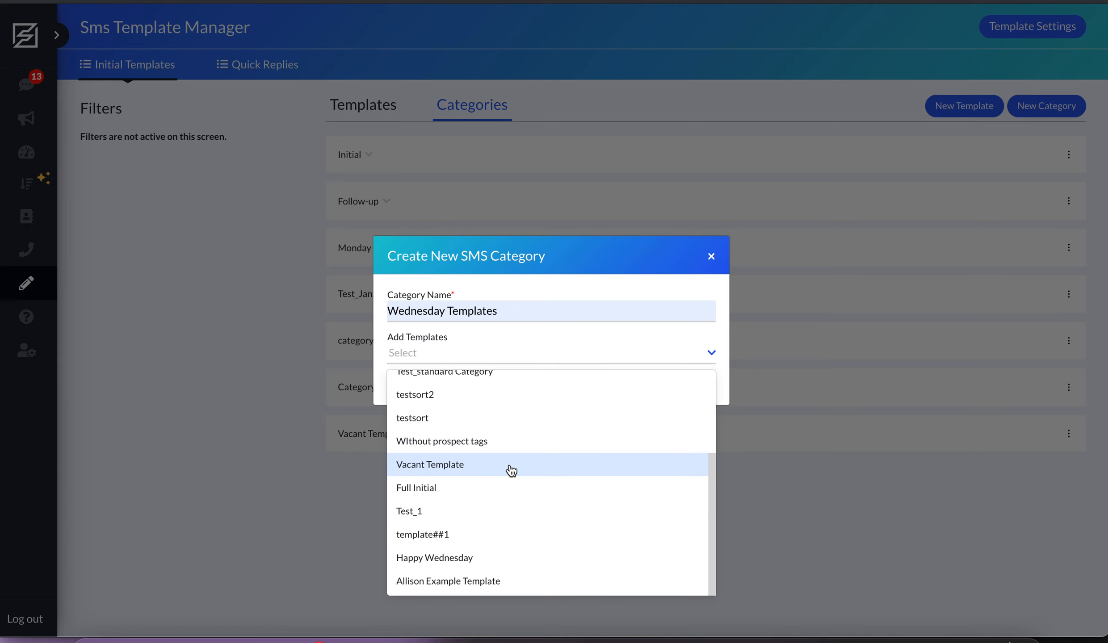
pyautogui.click(460, 559)
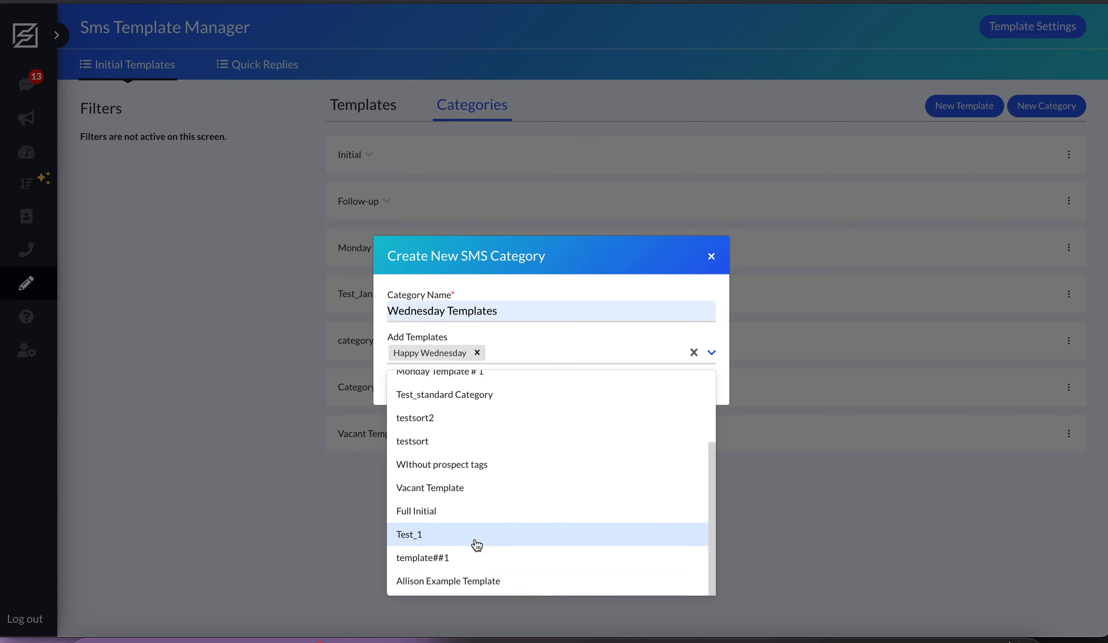
pyautogui.click(551, 256)
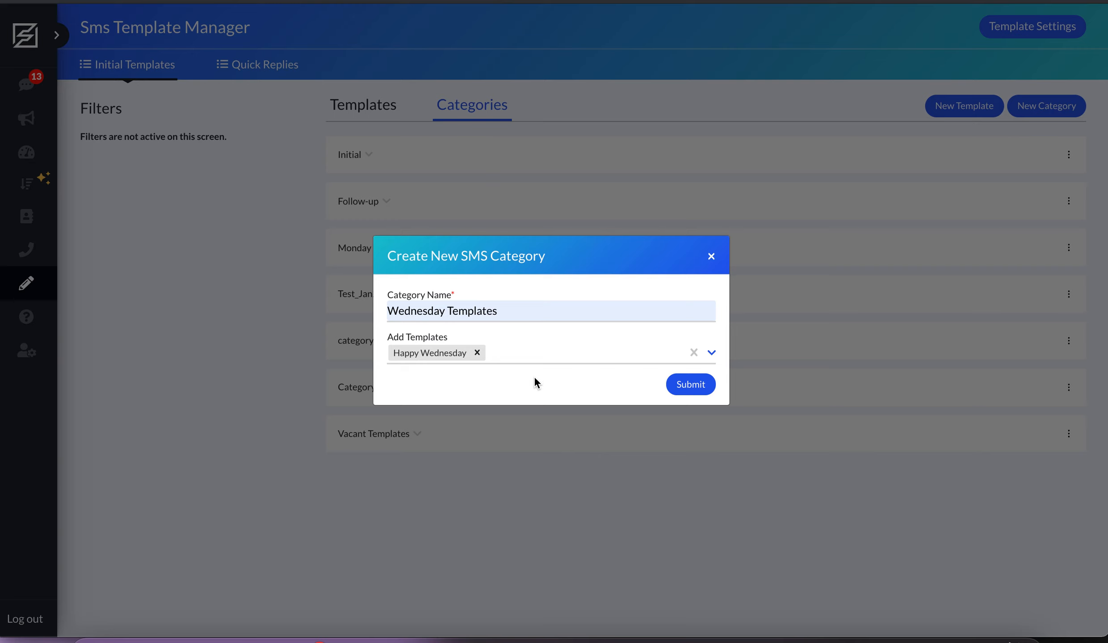
pyautogui.click(477, 353)
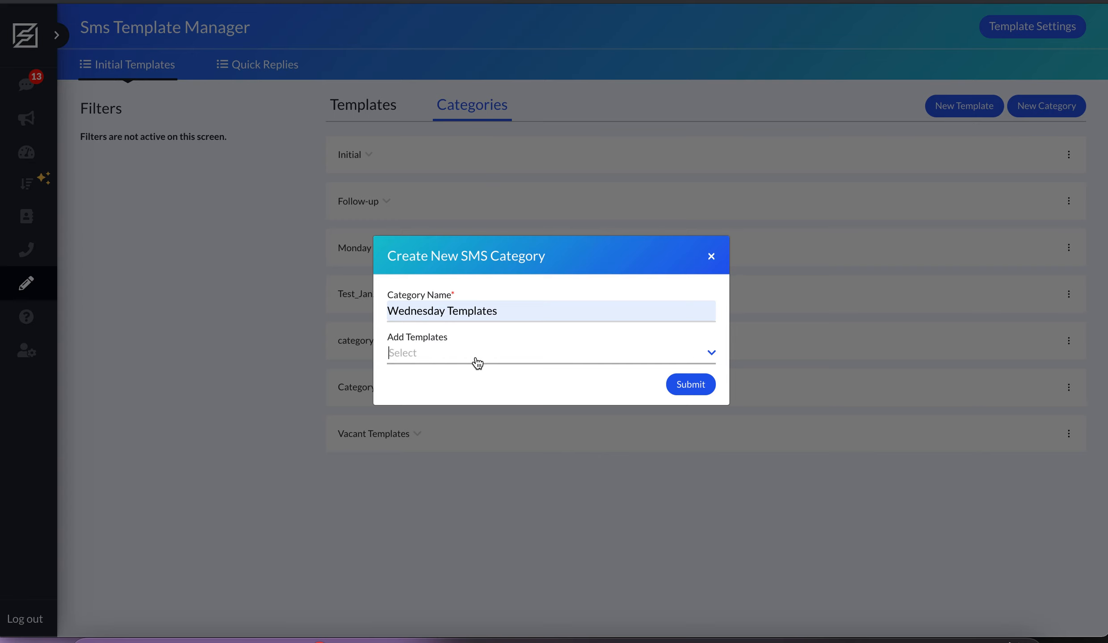
# - Submit the Wednesday Templates category without adding any templates to it
pyautogui.click(697, 385)
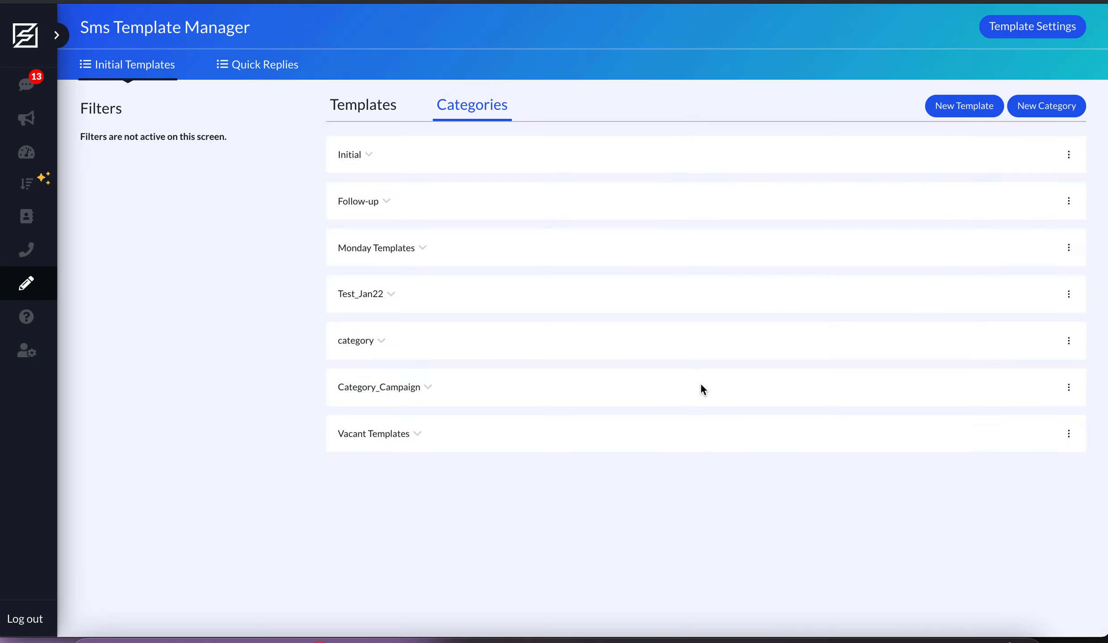
# - Edit the Happy Wednesday template to assign it to the Wednesday Templates category and save it
pyautogui.click(369, 114)
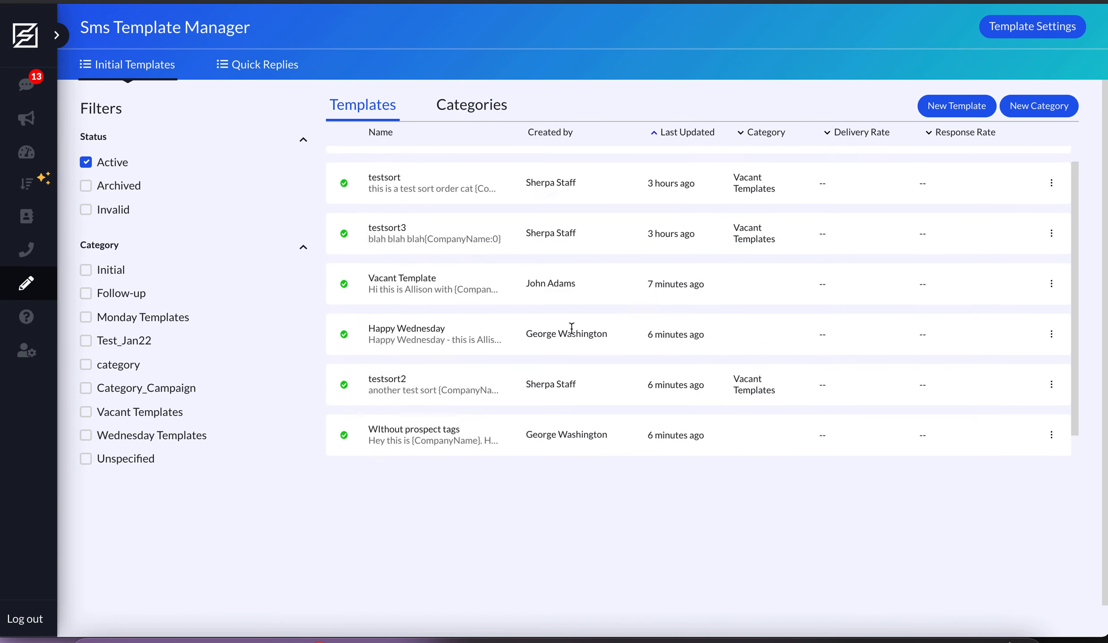
pyautogui.scroll(-3, 581, 402)
pyautogui.click(1051, 515)
pyautogui.click(1027, 539)
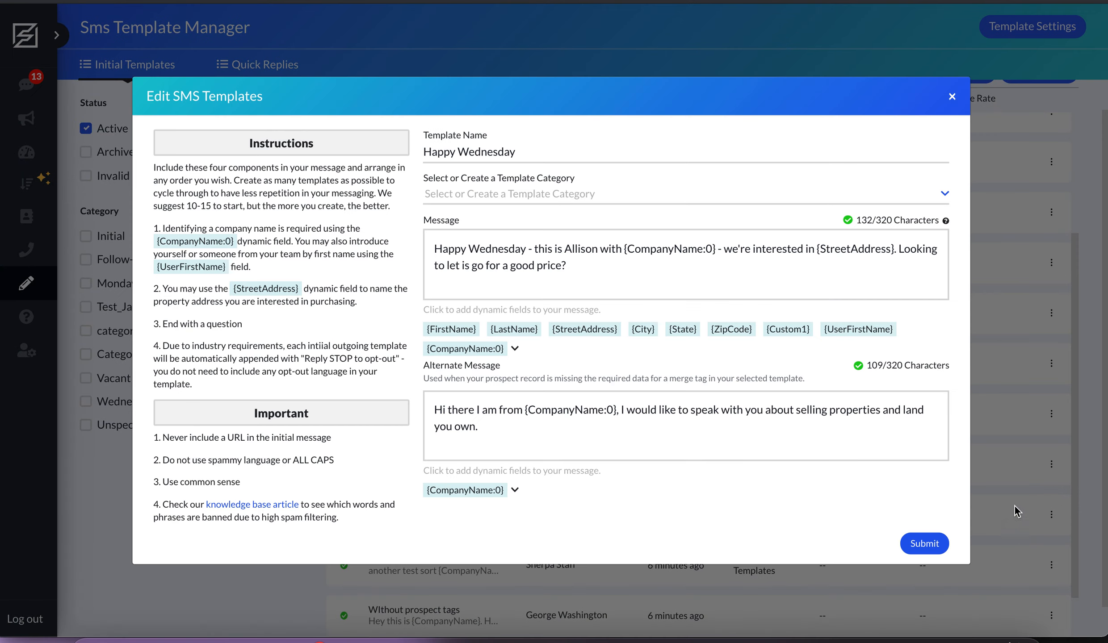
pyautogui.click(560, 196)
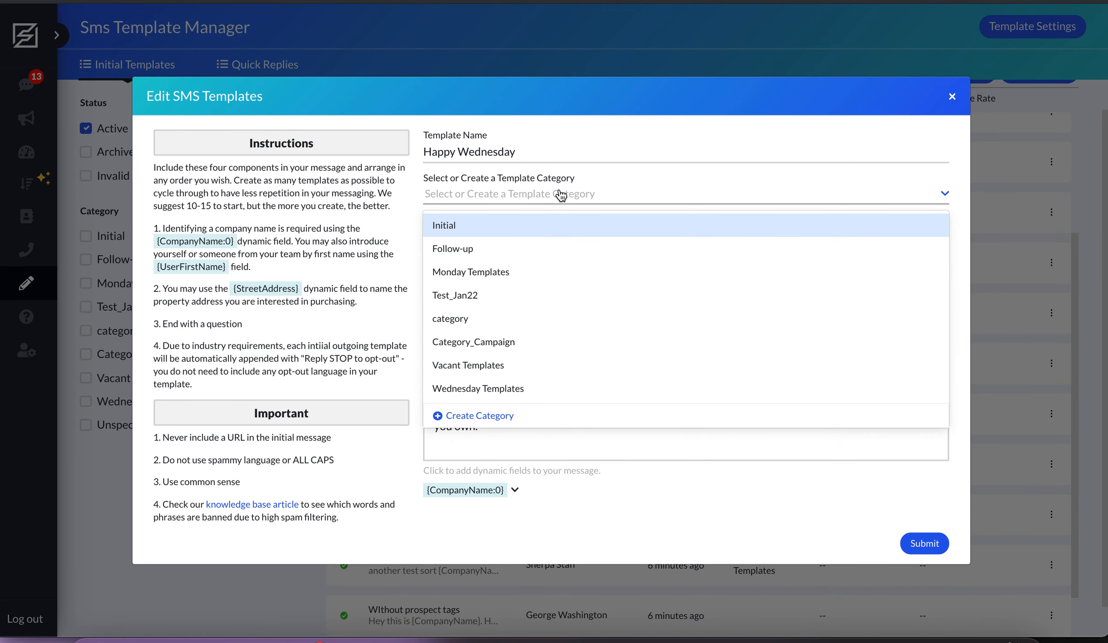
pyautogui.click(526, 390)
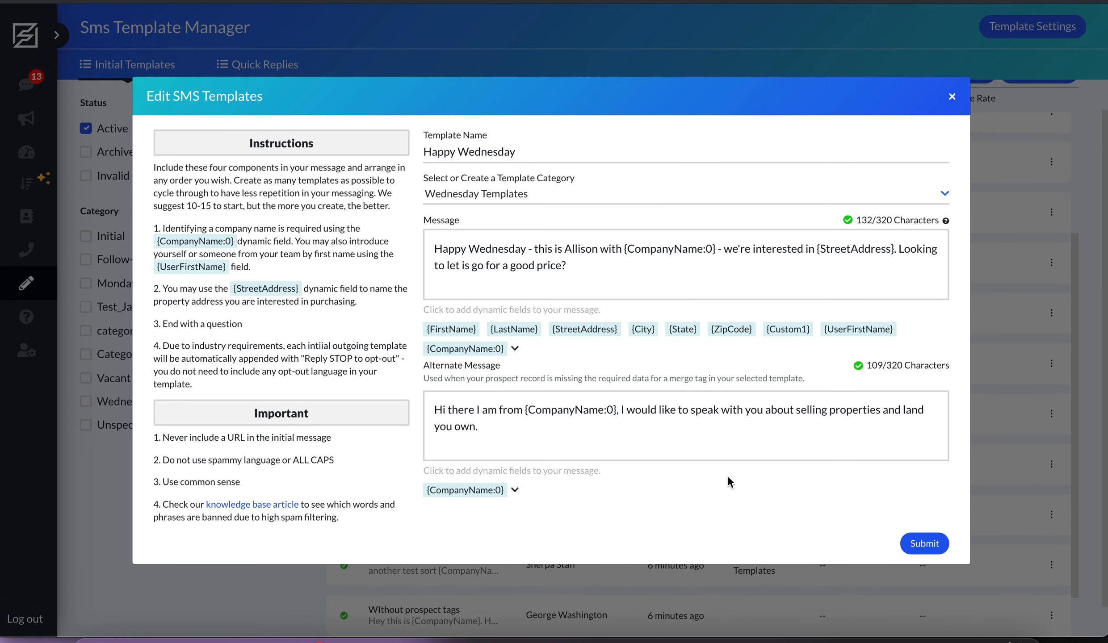
pyautogui.click(931, 545)
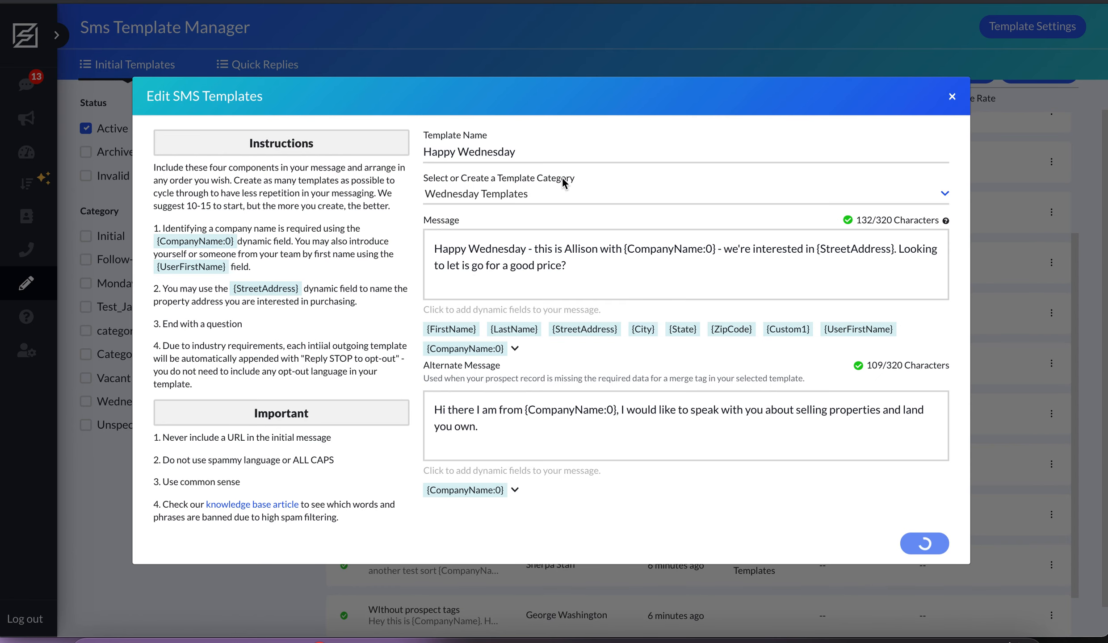
# - Expand the Vacant Templates and Wednesday Templates categories and move the Test_1 template from Vacant Templates into Wednesday Templates
pyautogui.scroll(4, 570, 265)
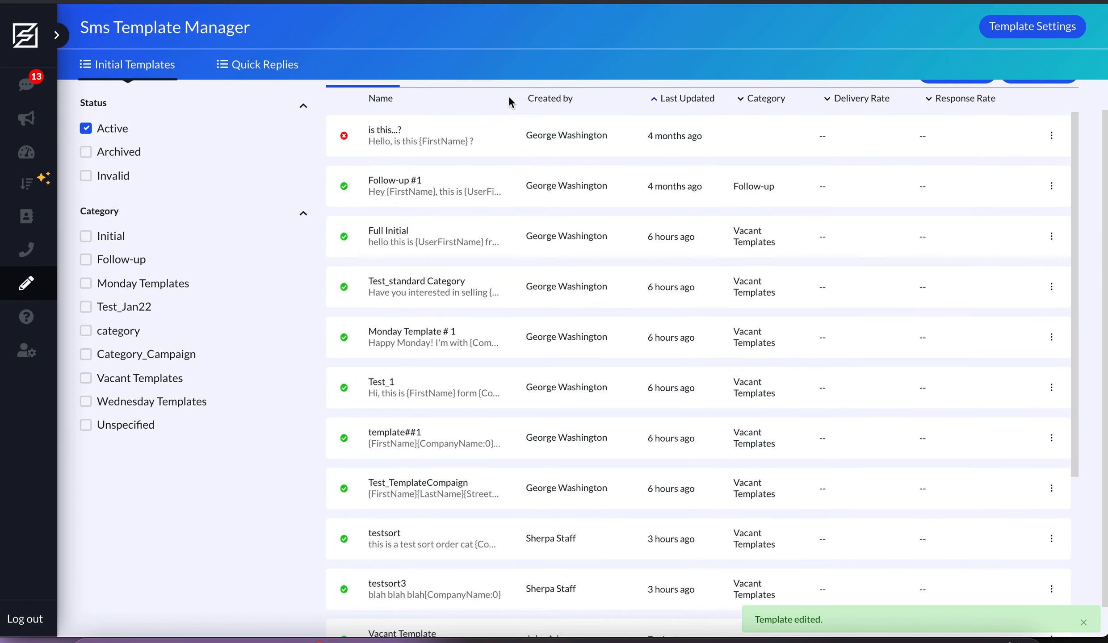
pyautogui.scroll(1, 554, 205)
pyautogui.click(482, 111)
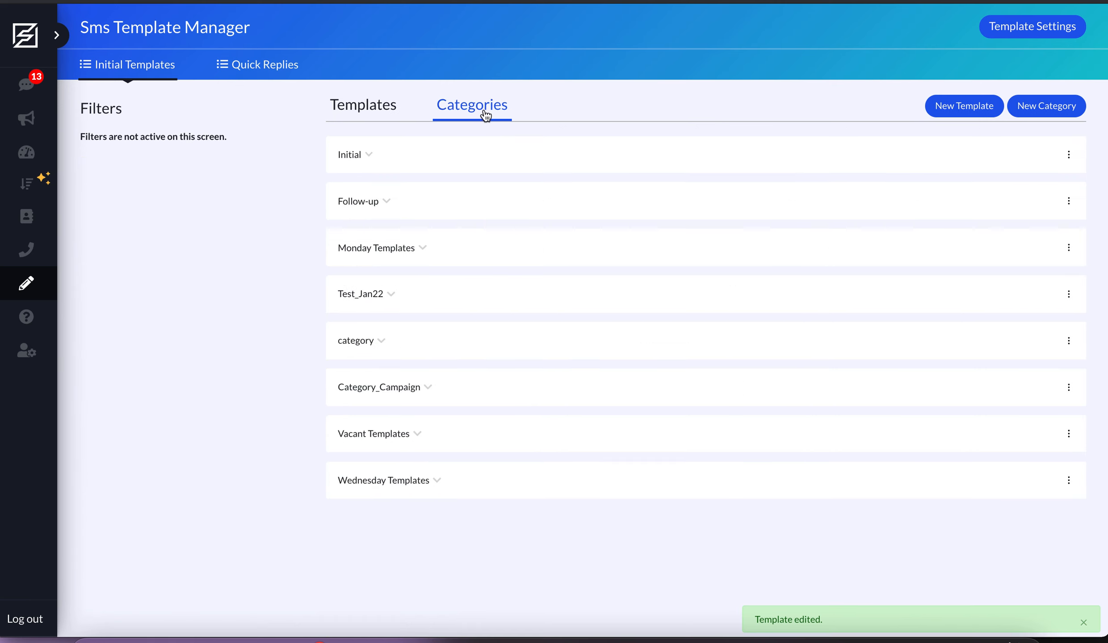
pyautogui.click(396, 434)
pyautogui.scroll(-5, 474, 463)
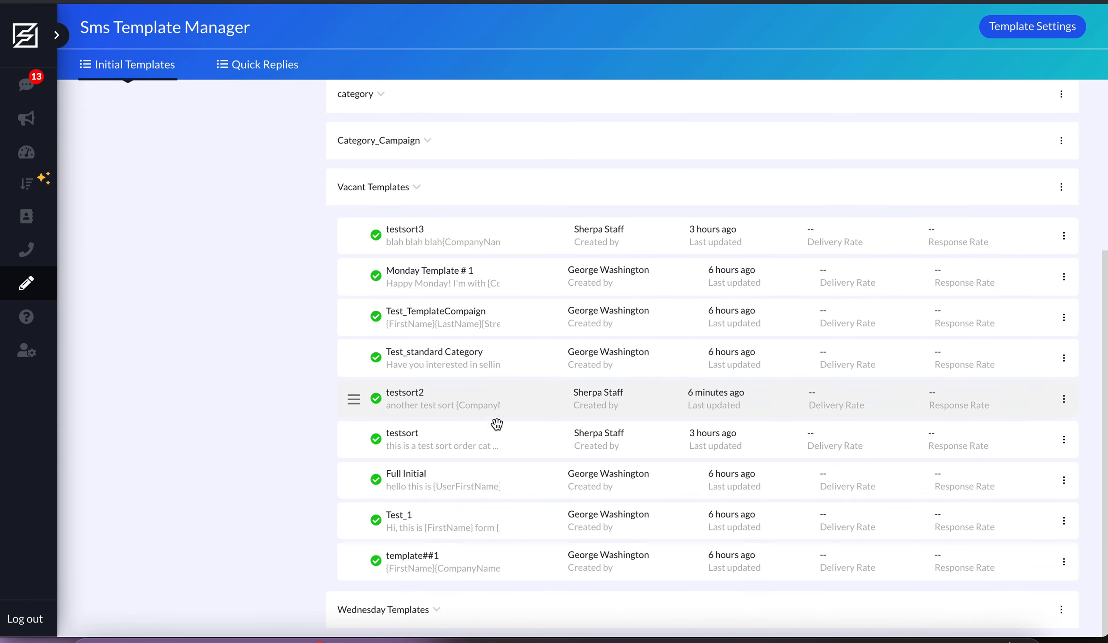
pyautogui.click(431, 606)
pyautogui.scroll(-1, 240, 433)
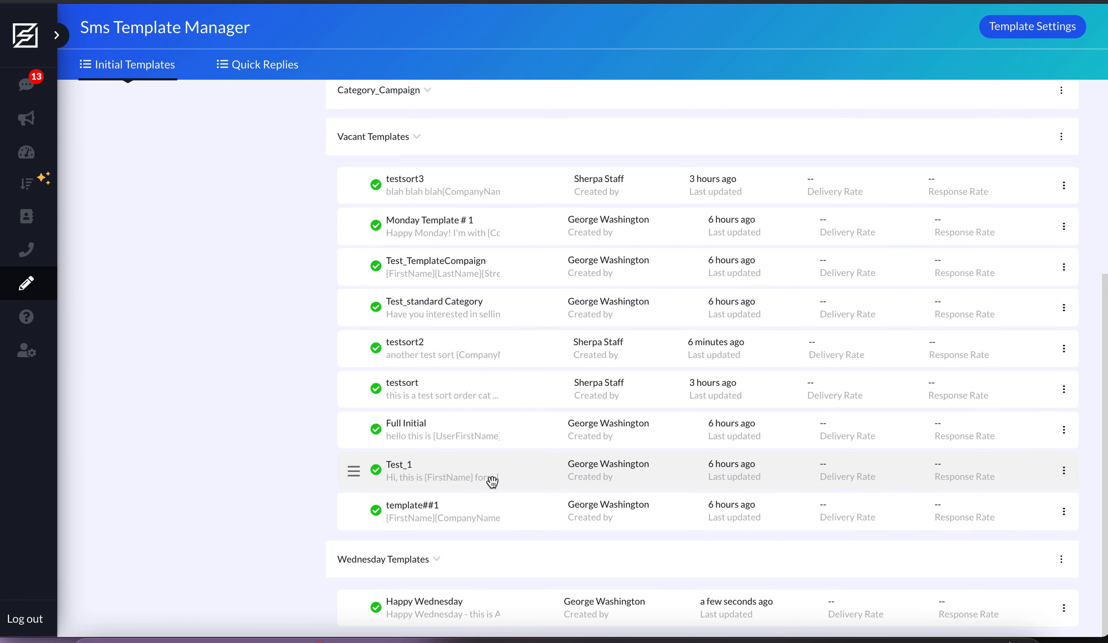
pyautogui.moveTo(496, 482); pyautogui.dragTo(507, 621)
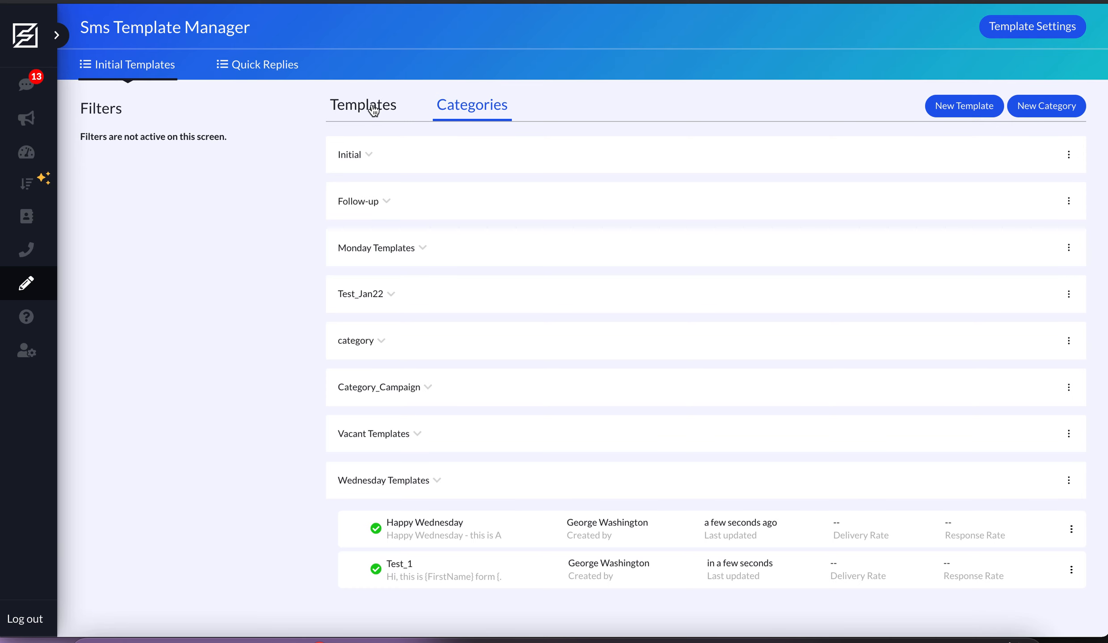
# - Start a new SMS template named Happy Hump Day! in the Wednesday Templates category
pyautogui.click(398, 113)
pyautogui.click(956, 112)
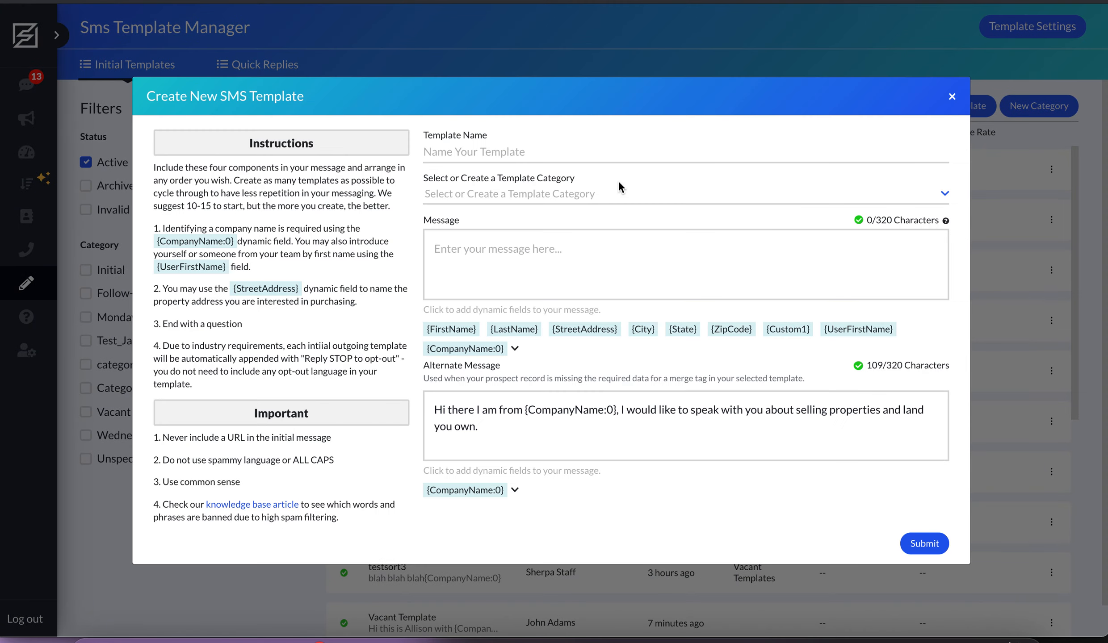
pyautogui.click(492, 155)
pyautogui.write('Happy Hump Day!')
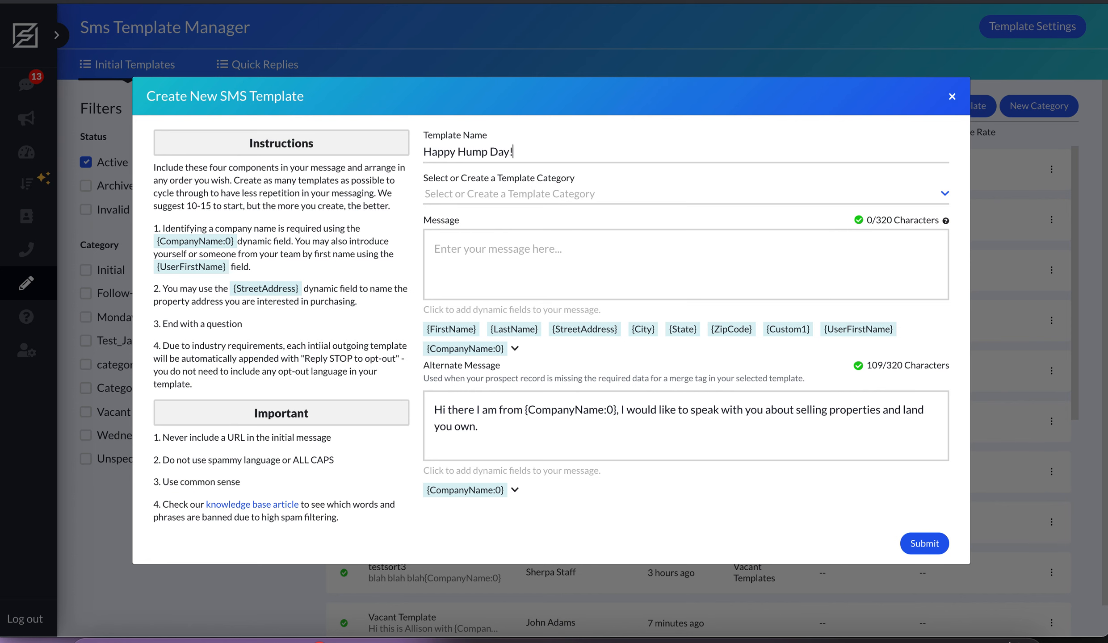
pyautogui.click(577, 197)
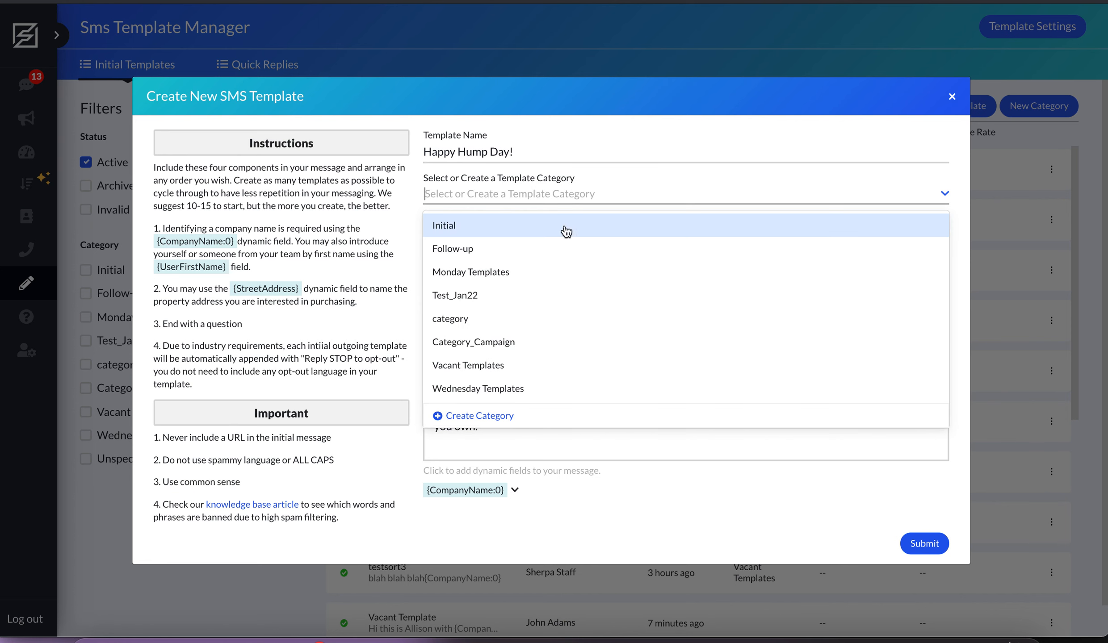
pyautogui.click(507, 389)
pyautogui.click(563, 195)
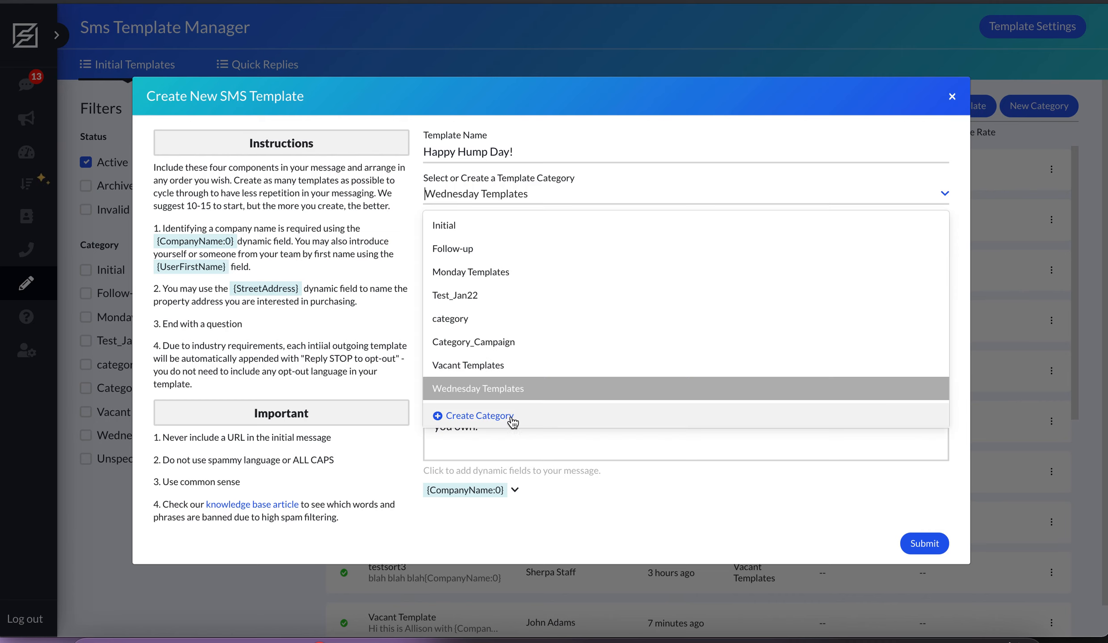
pyautogui.click(499, 417)
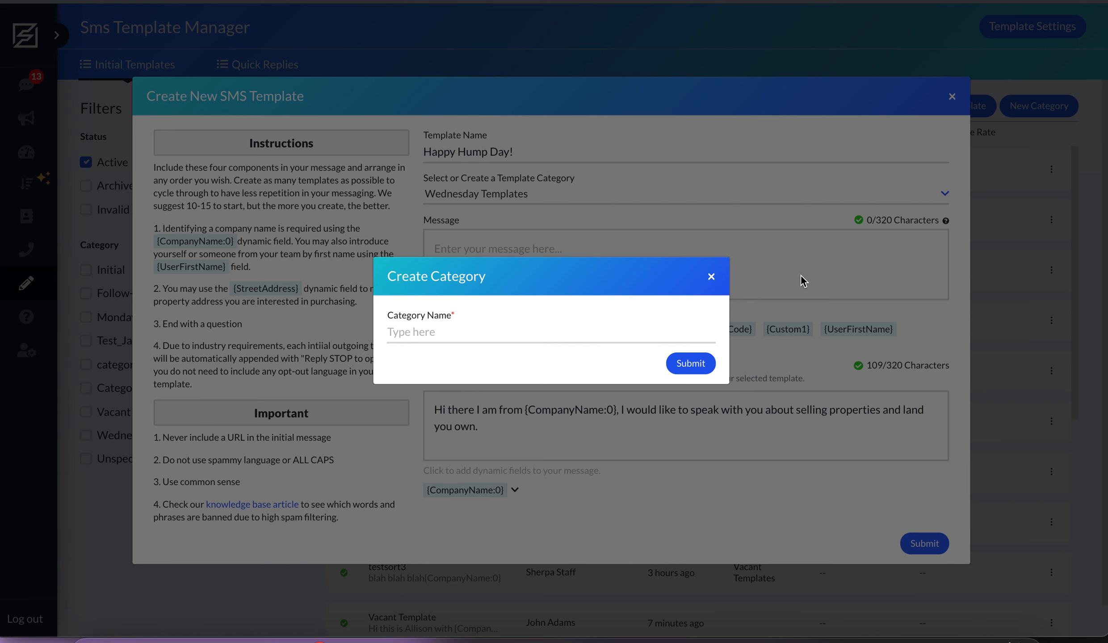
pyautogui.click(711, 276)
# - Begin the template's message with "Hey {FirstName} - It's wednesday!", inserting the first name as a dynamic field
pyautogui.click(517, 254)
pyautogui.write('Hey')
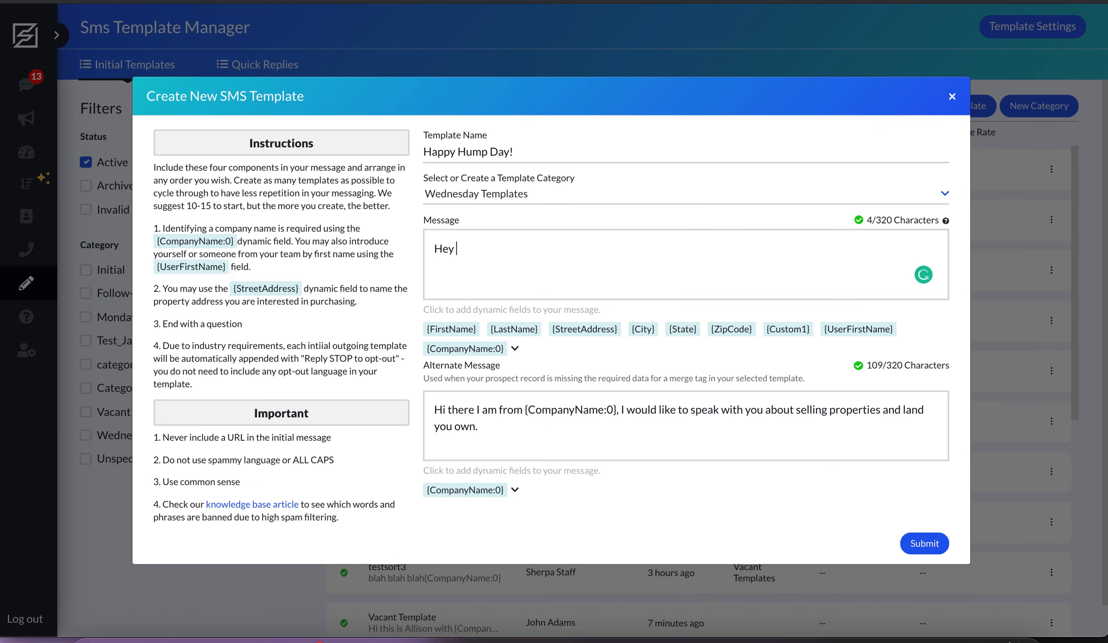
pyautogui.click(457, 332)
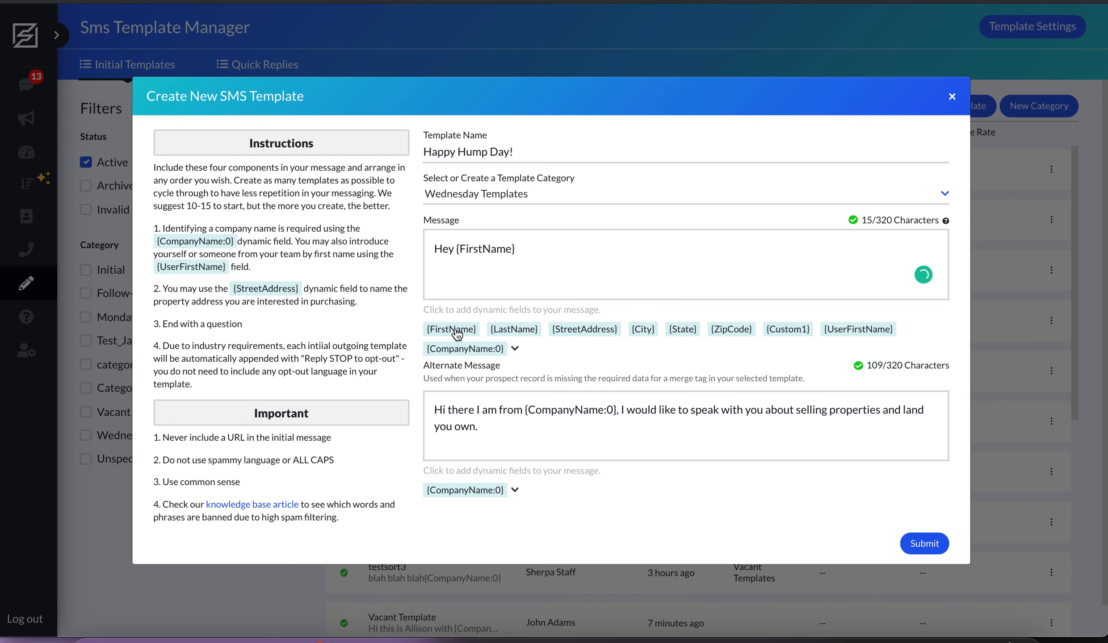
pyautogui.write("- It's wednesday! ")
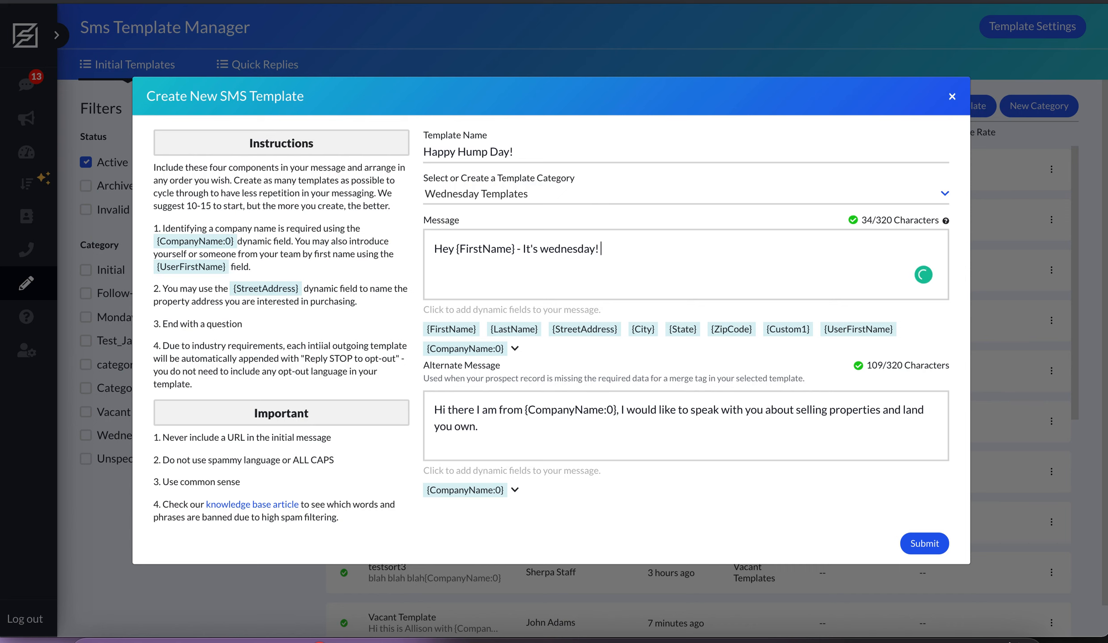
pyautogui.write('We noticed')
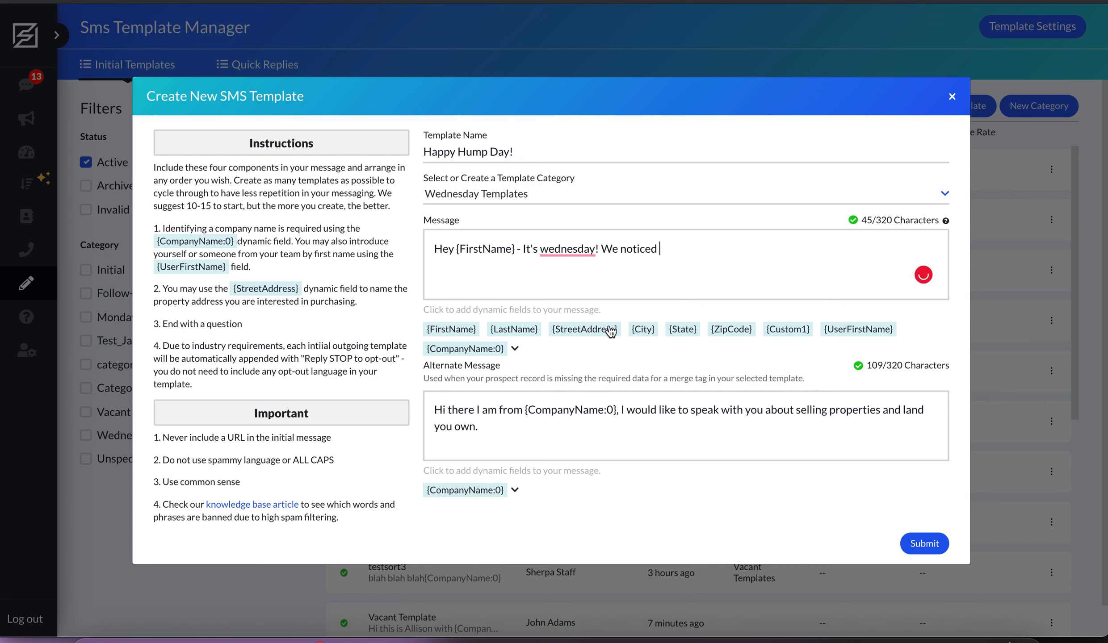
# - Continue the message with "We noticed {StreetAddress} and are interested in buying. Have a minute?", inserting the street address as a dynamic field
pyautogui.click(609, 329)
pyautogui.write('and are intere')
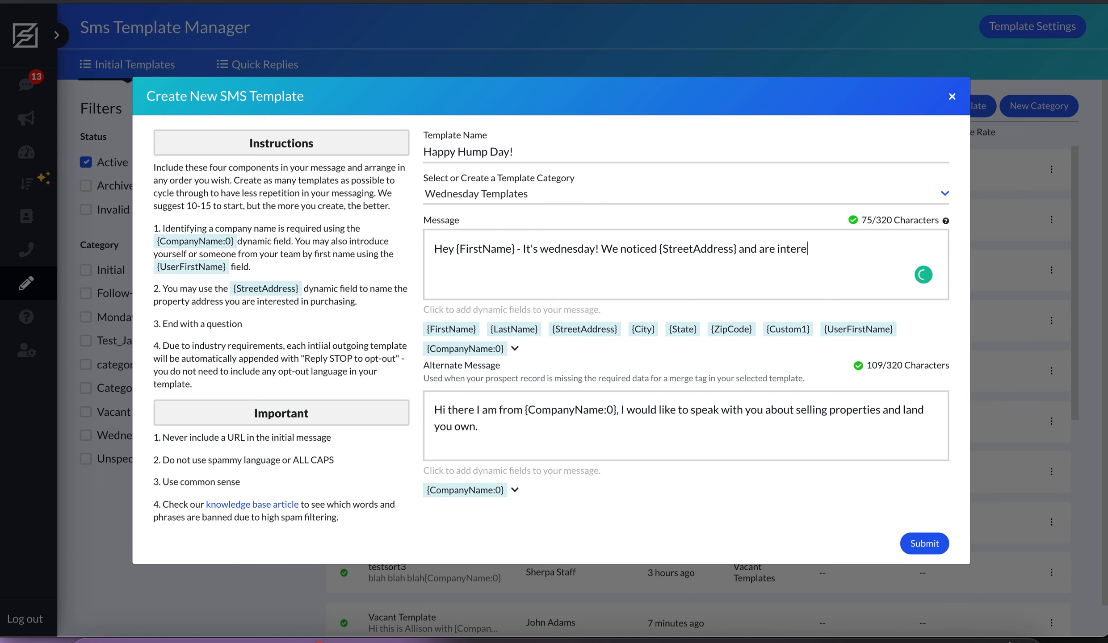
pyautogui.write('sted in buying. H')
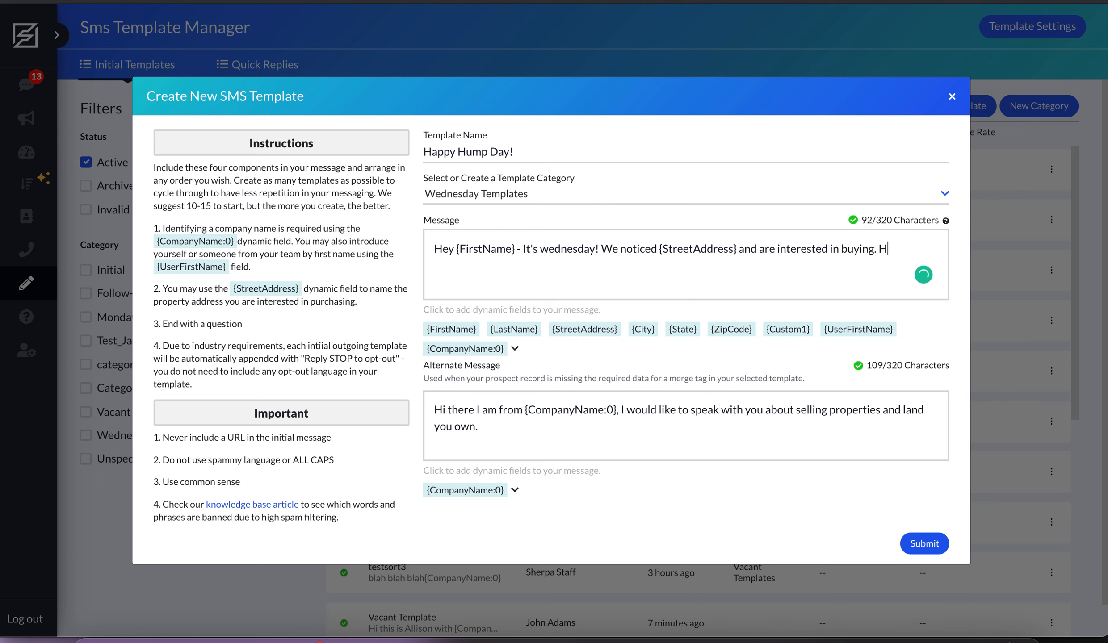
pyautogui.write('ave a minute?')
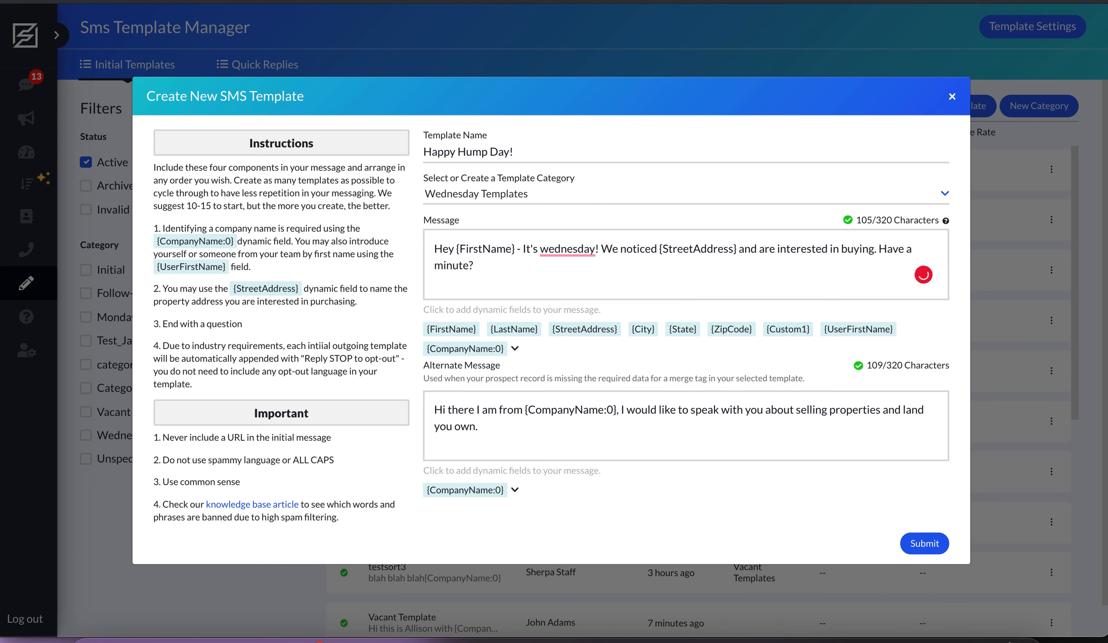
# - Correct the capitalization of "wednesday" to "Wednesday" in the message and try to submit the template
pyautogui.moveTo(574, 248)
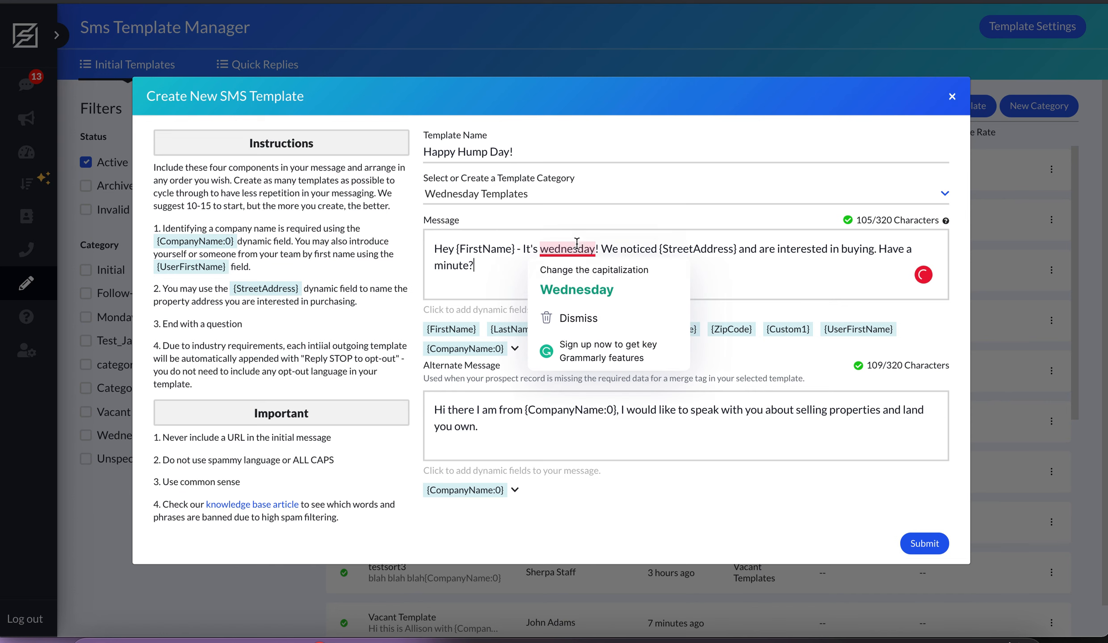
pyautogui.click(573, 269)
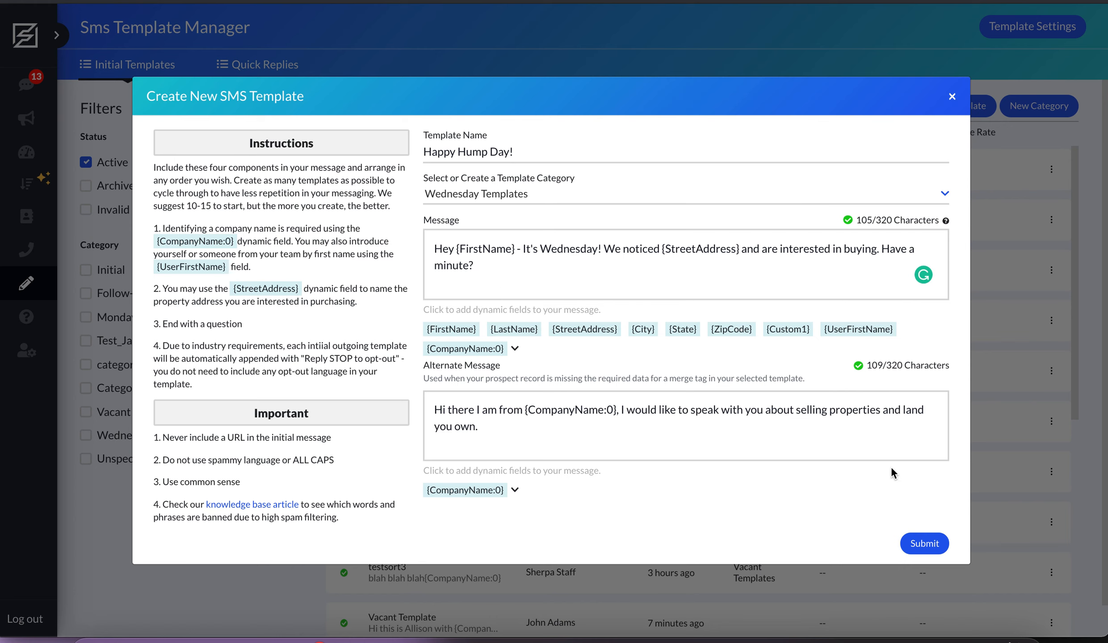
pyautogui.click(917, 543)
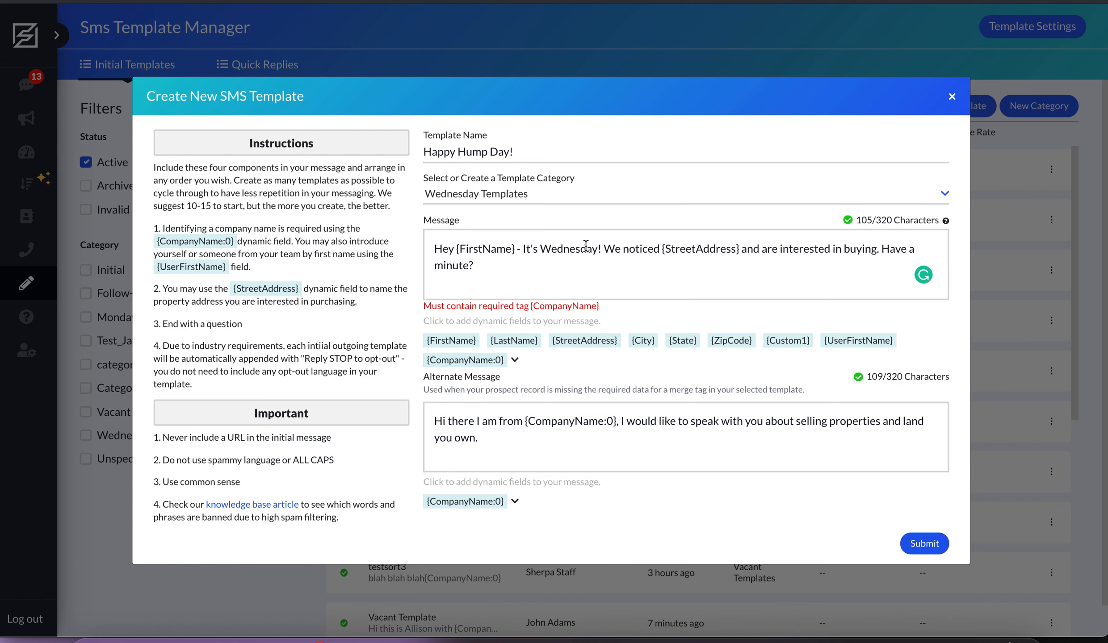
# - Insert "at {CompanyName:1}" after "We" in the message, using the Houses Buy George company name, and submit the template
pyautogui.click(622, 249)
pyautogui.write('at')
pyautogui.click(501, 350)
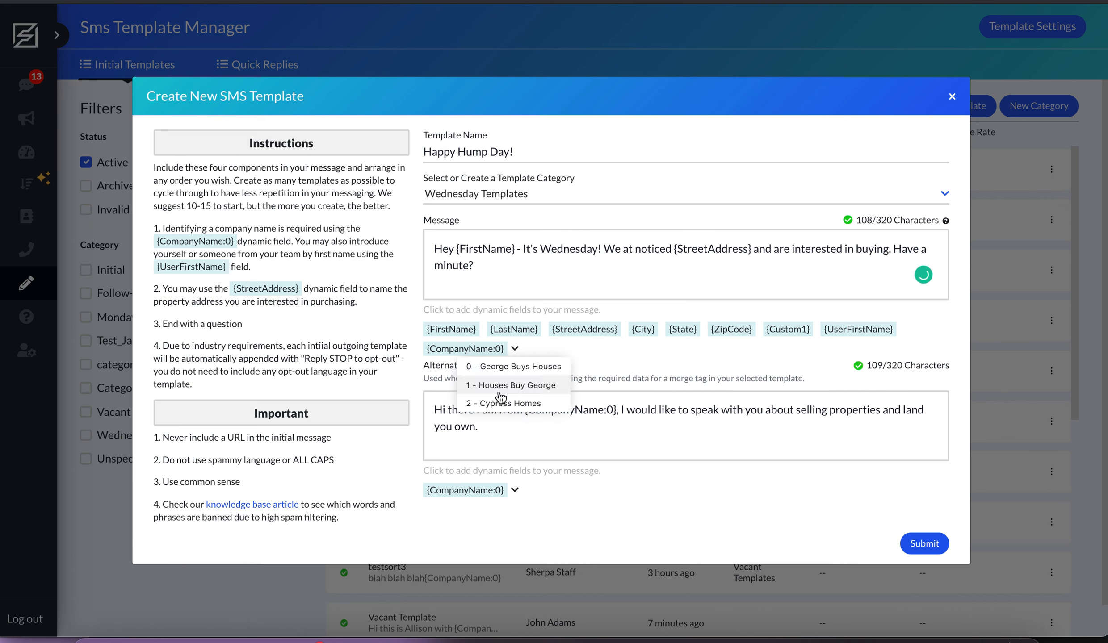
pyautogui.click(501, 389)
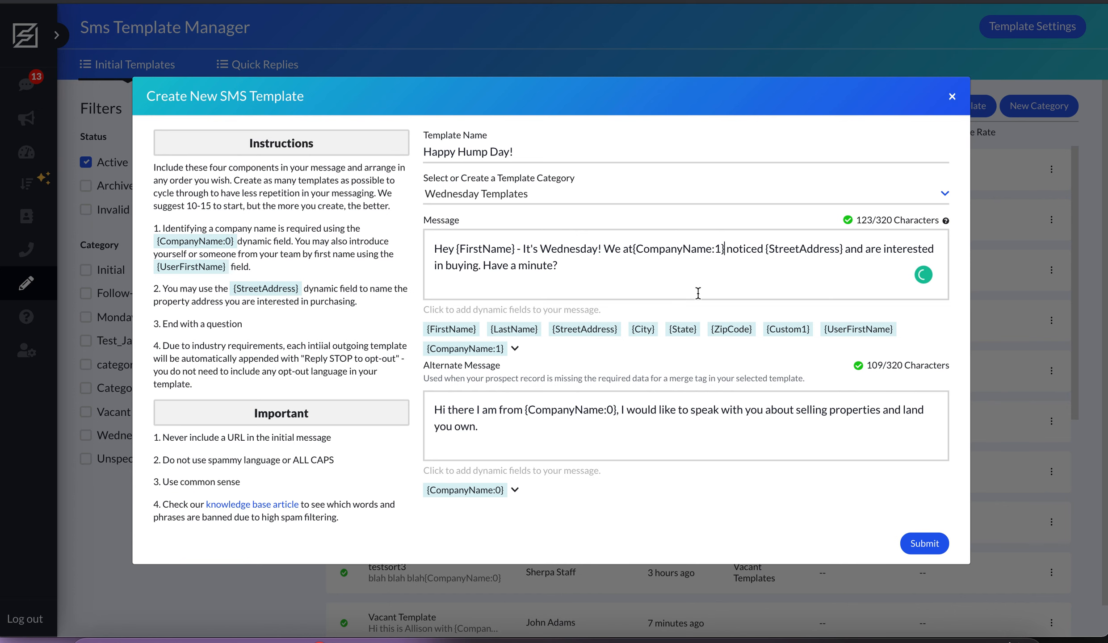
pyautogui.click(634, 249)
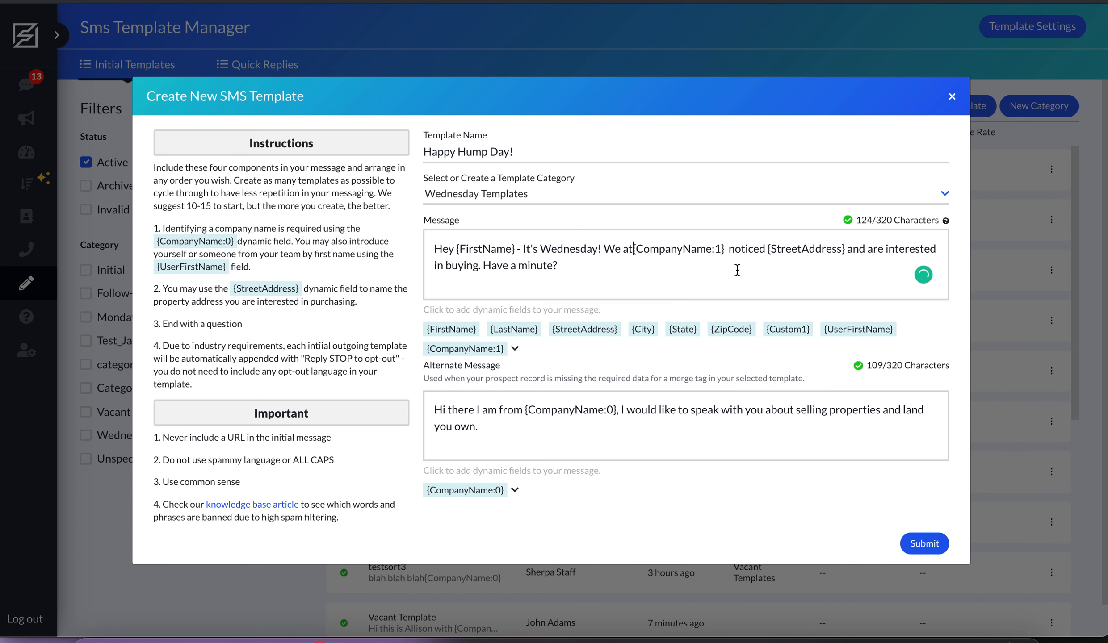
pyautogui.click(923, 542)
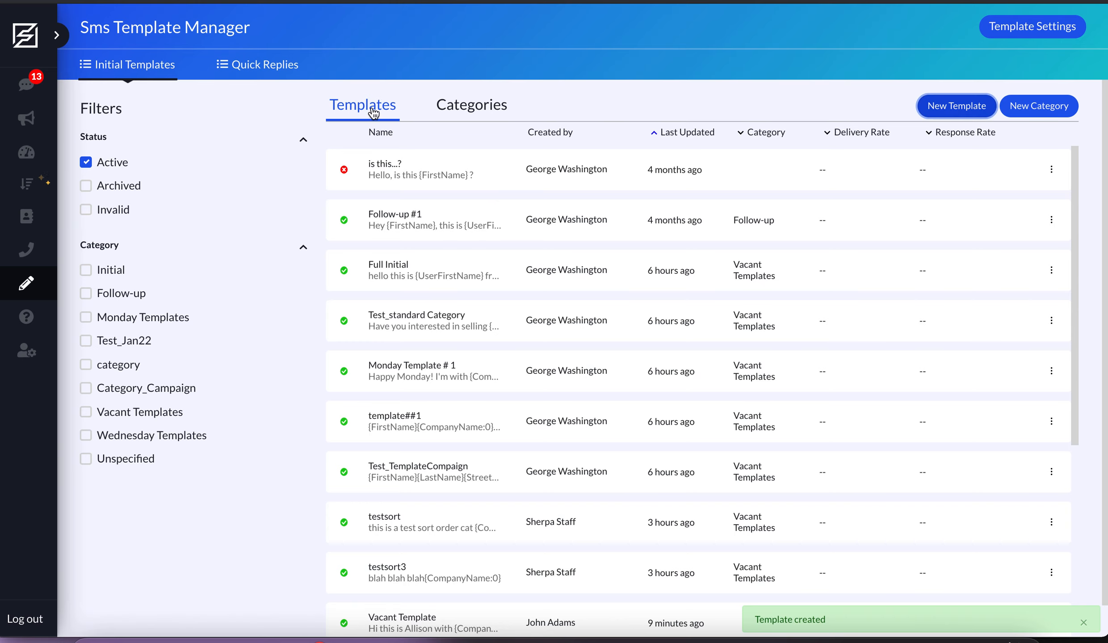
# - Show the template categories and expand Wednesday Templates to check which templates it contains
pyautogui.click(437, 106)
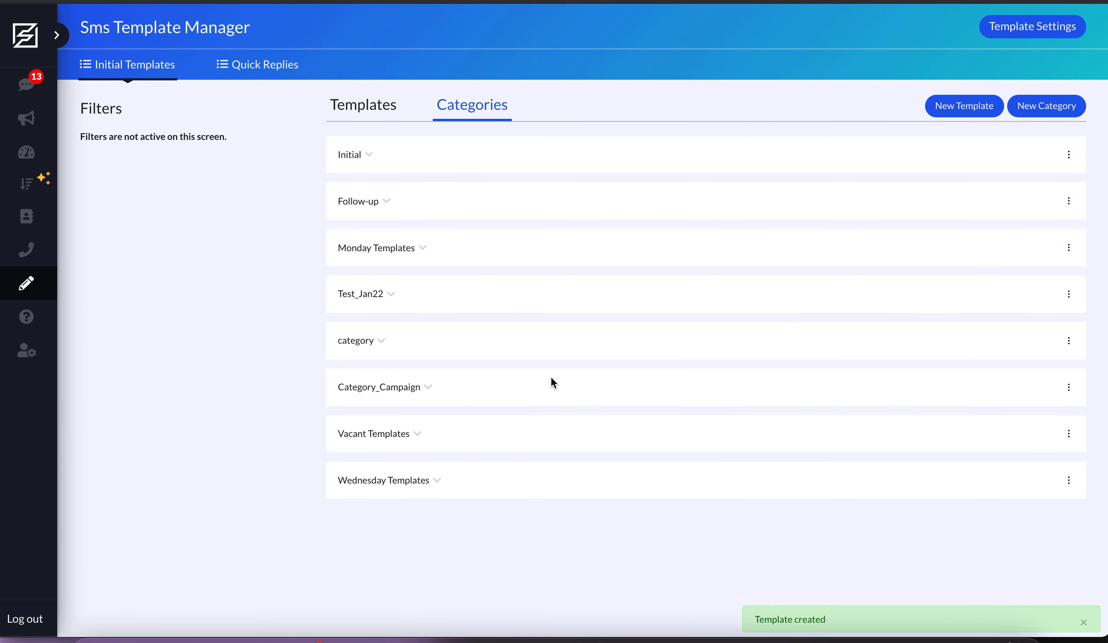
pyautogui.click(420, 481)
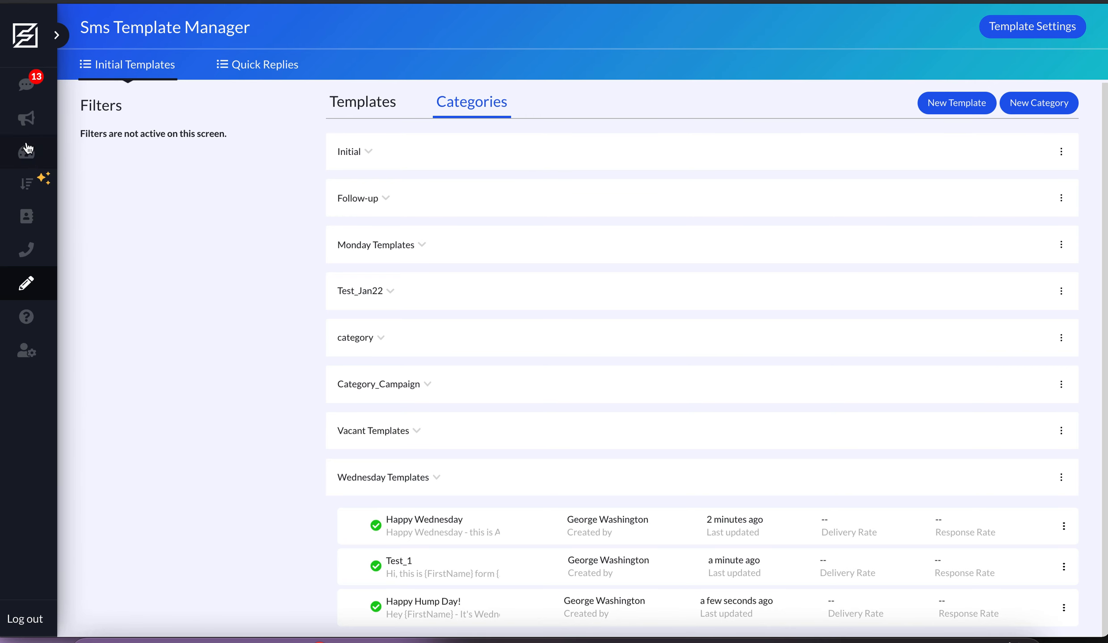
# - Open the New Campaign #1 Follow-Up campaign and choose Wednesday Templates as the category for sending
pyautogui.click(25, 127)
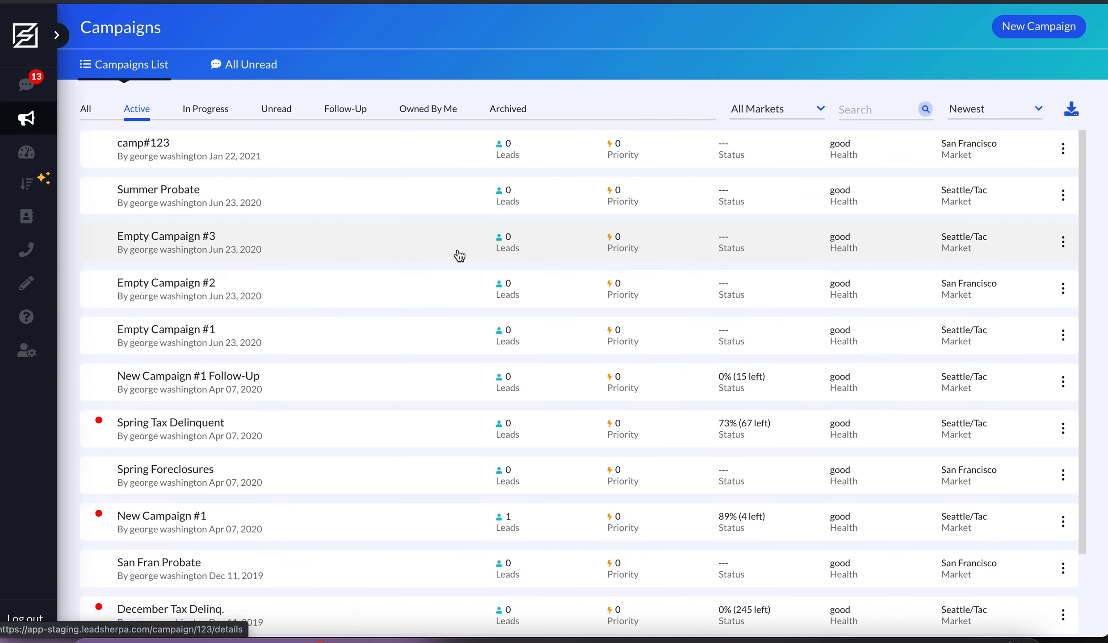
pyautogui.click(398, 392)
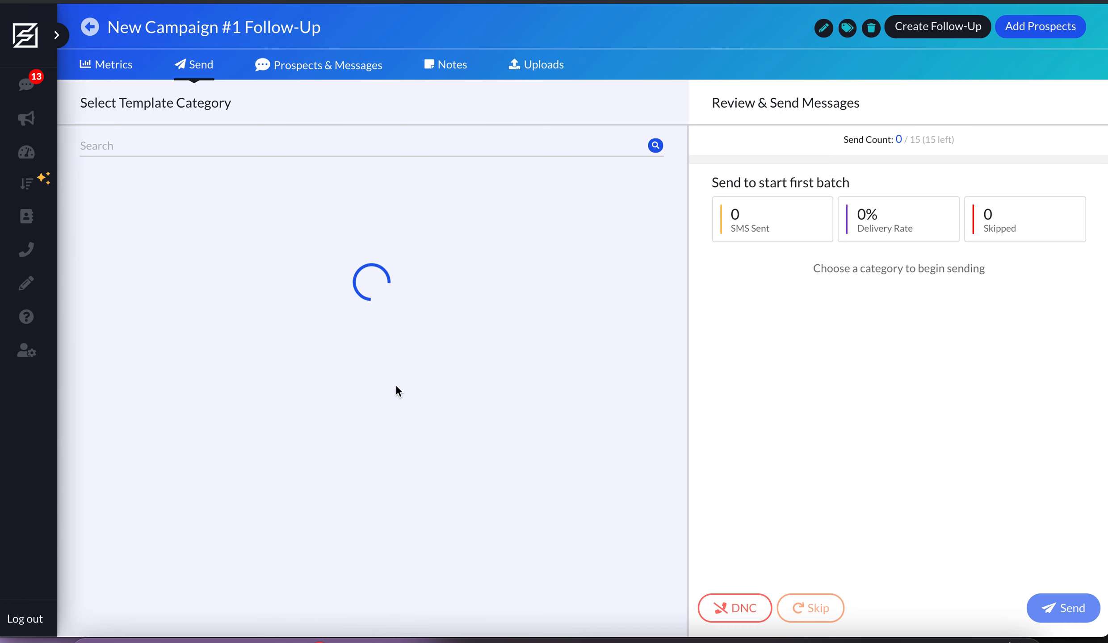
pyautogui.click(150, 271)
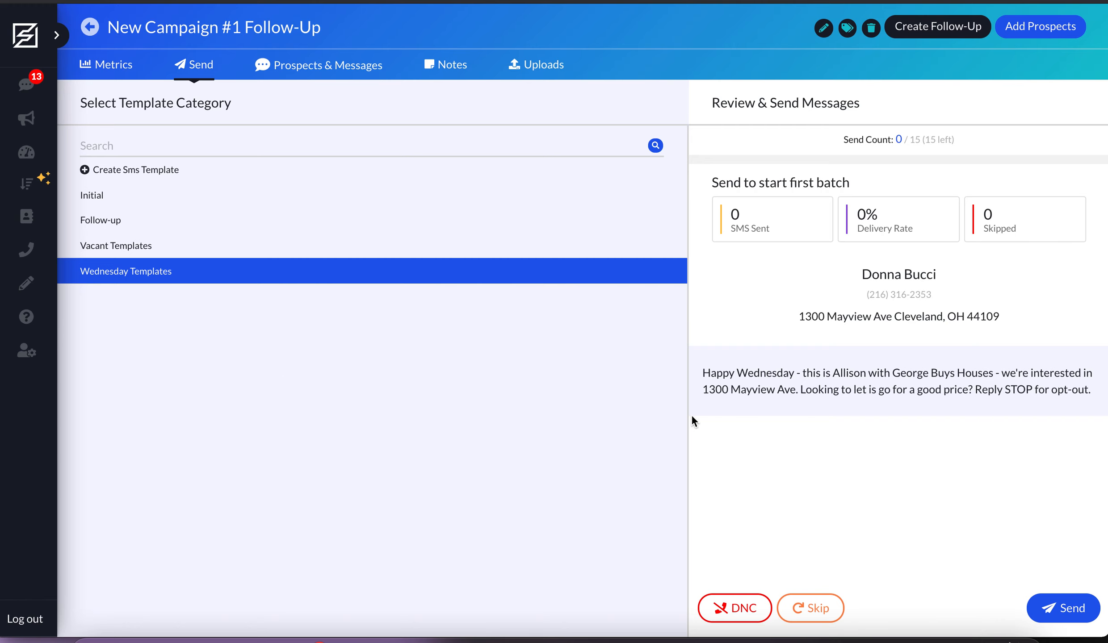
# - Send the campaign's queued messages one after another using the Wednesday Templates category until none are left
pyautogui.click(1072, 617)
pyautogui.click(1053, 605)
pyautogui.click(1054, 606)
pyautogui.click(1054, 605)
pyautogui.click(1054, 605)
pyautogui.click(1054, 606)
pyautogui.click(1054, 605)
pyautogui.click(1054, 605)
pyautogui.click(1055, 605)
pyautogui.click(1055, 606)
pyautogui.click(1055, 605)
pyautogui.click(1055, 605)
pyautogui.click(1055, 606)
pyautogui.click(1055, 605)
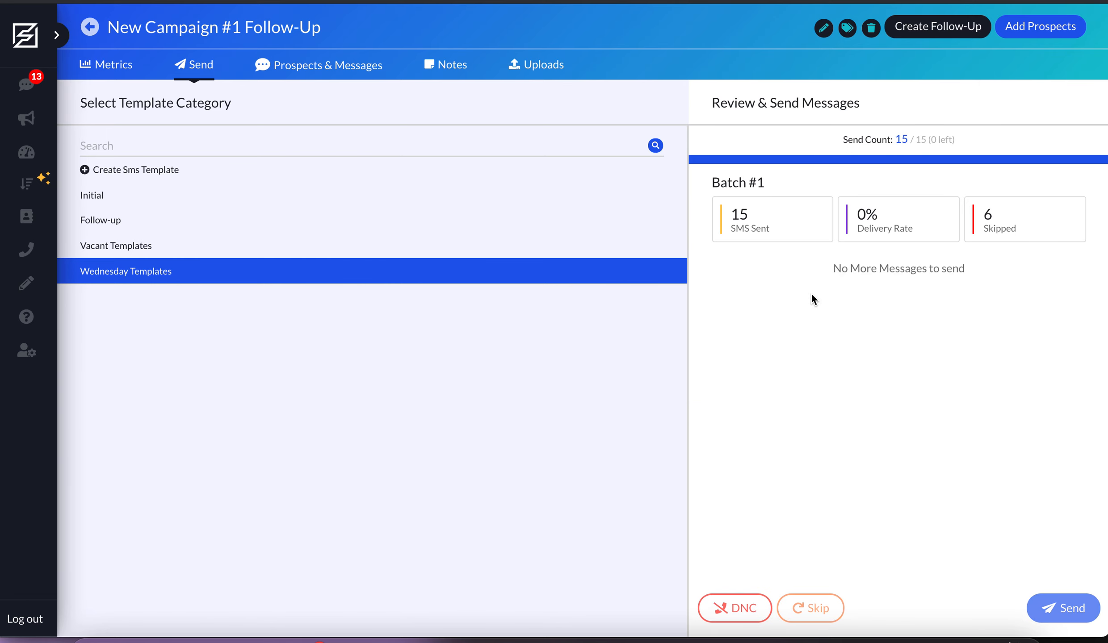